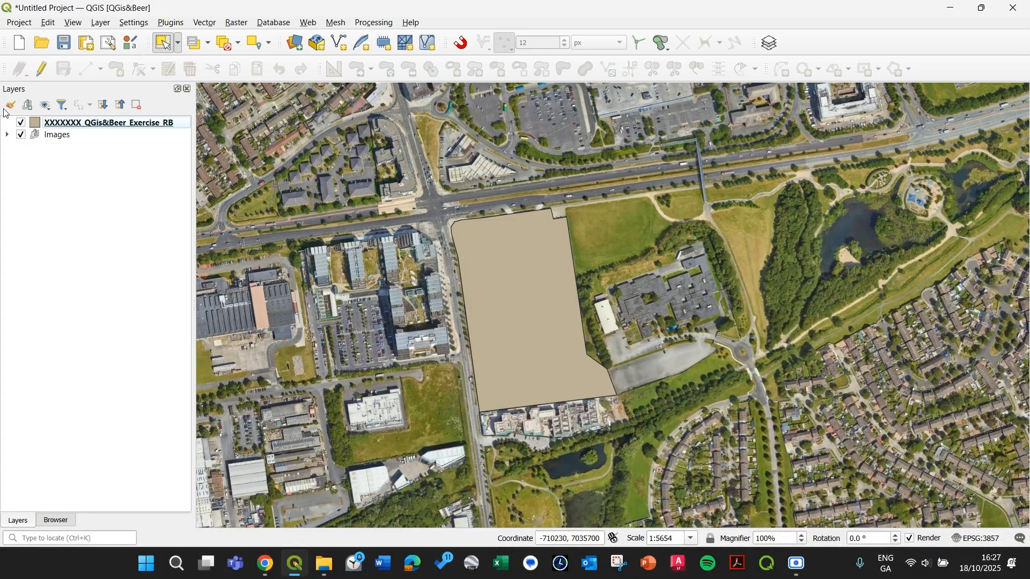
# Step: Expand the Images group and select its Google Satellite layer
pyautogui.click(7, 135)
pyautogui.click(78, 160)
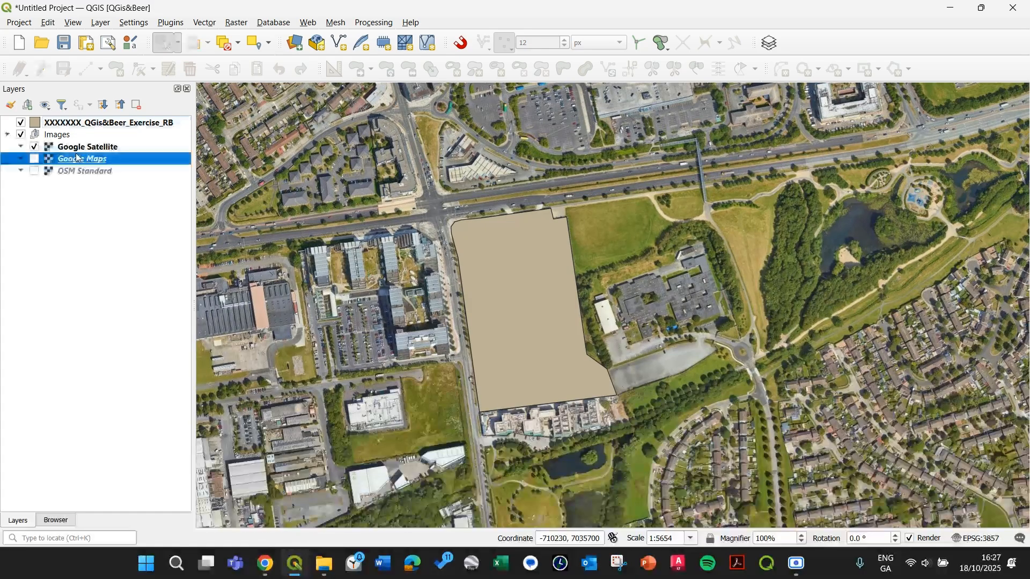
pyautogui.click(80, 150)
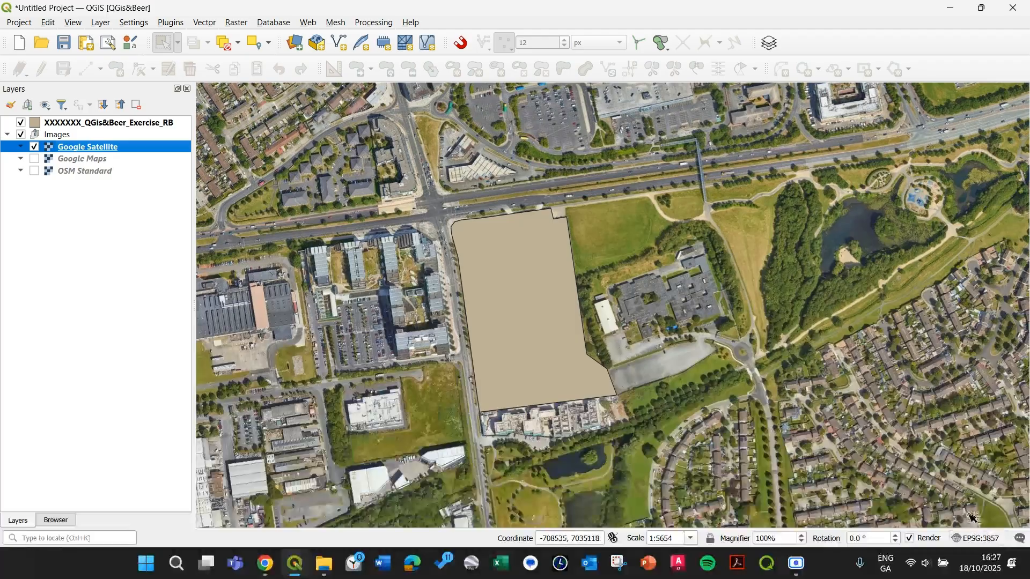
# Step: Set the project coordinate reference system to IRENET95 / Irish Transverse Mercator (EPSG:2157)
pyautogui.click(981, 542)
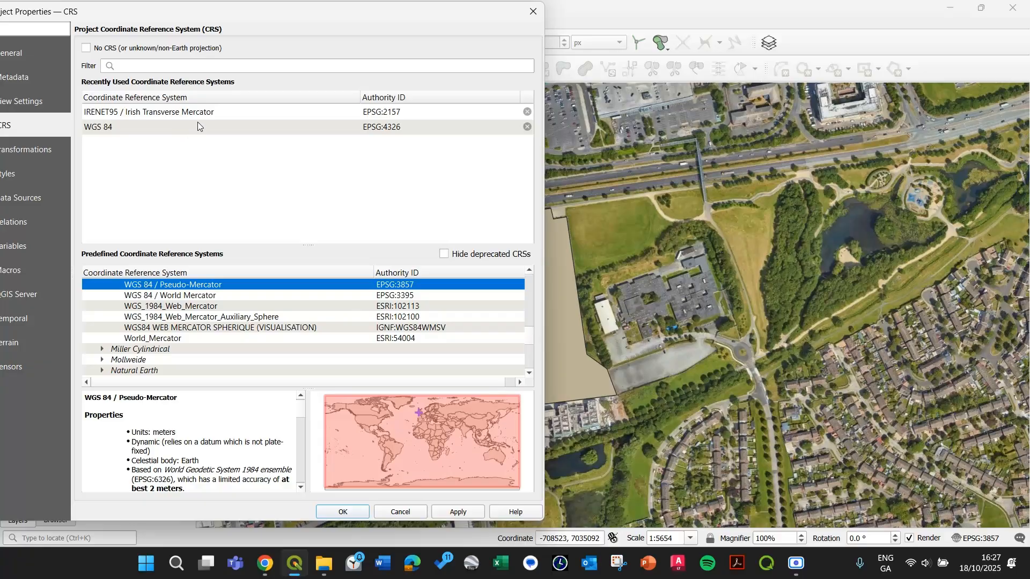
pyautogui.click(204, 113)
pyautogui.click(459, 512)
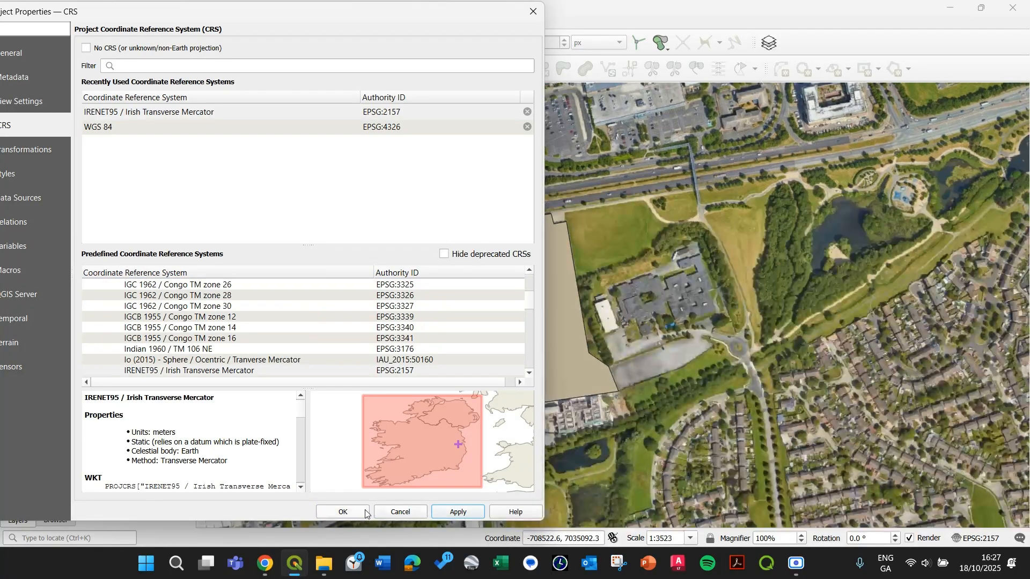
pyautogui.click(343, 512)
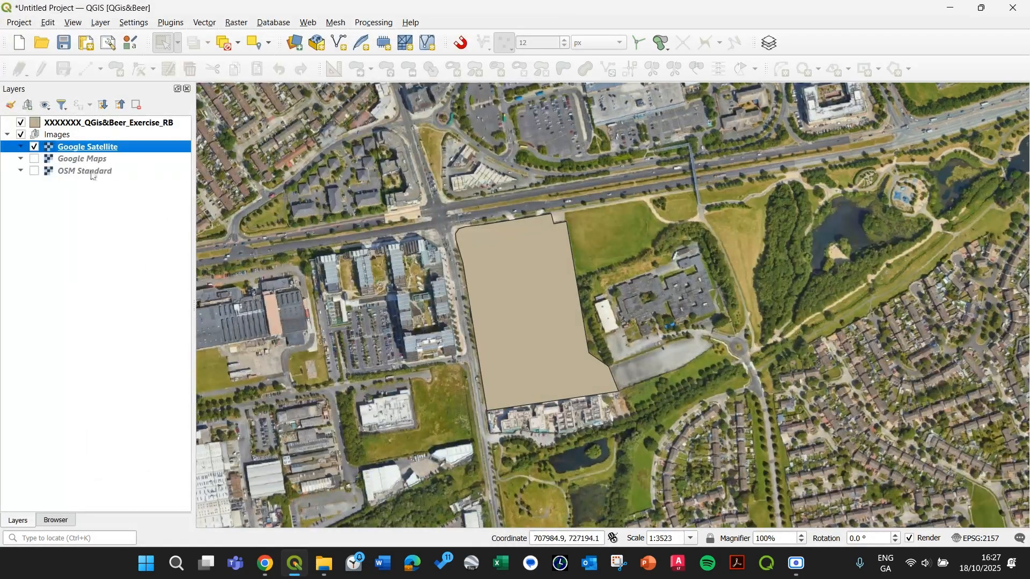
pyautogui.click(508, 207)
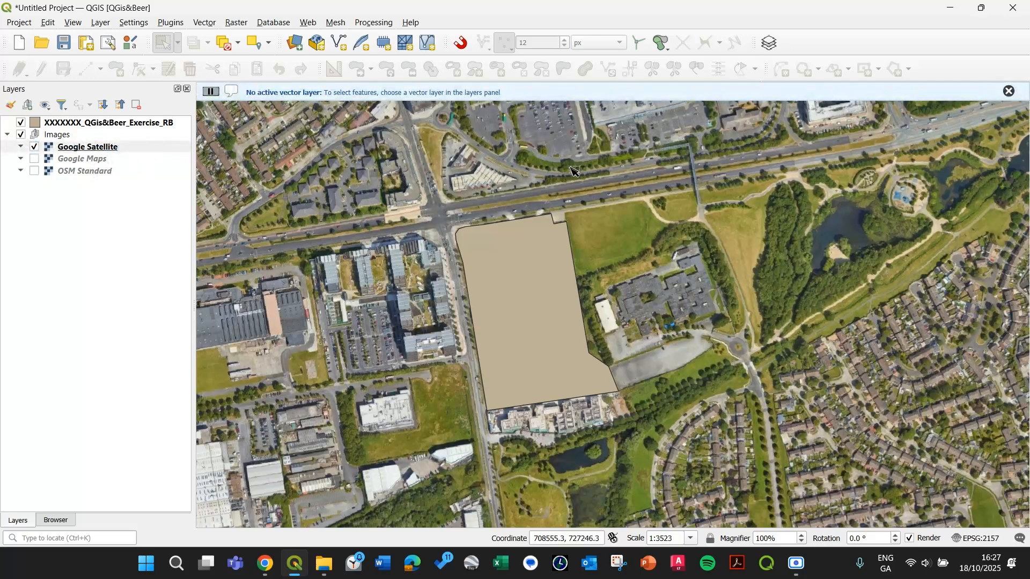
pyautogui.click(1008, 92)
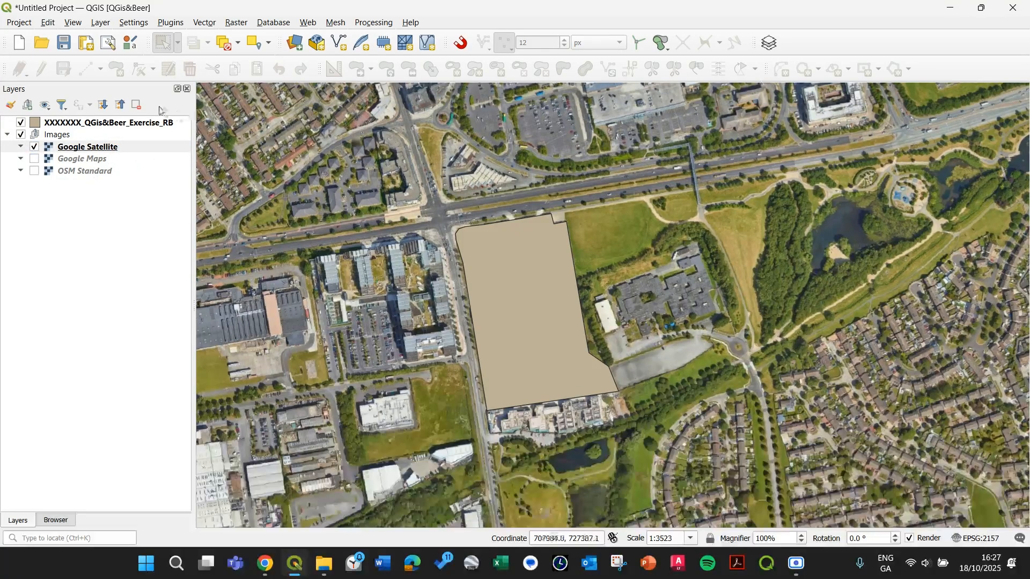
pyautogui.click(94, 135)
pyautogui.click(90, 124)
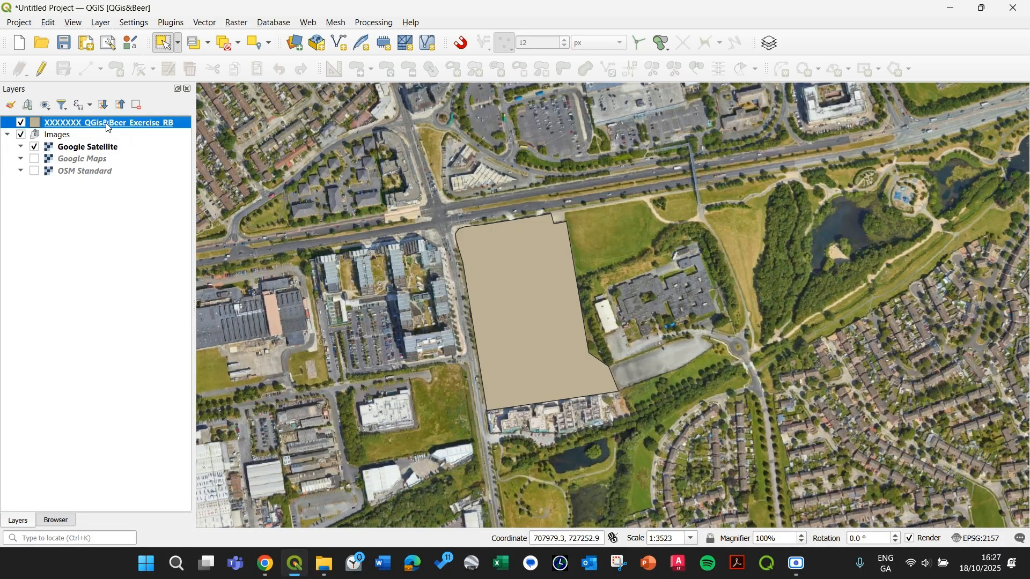
pyautogui.rightClick(122, 126)
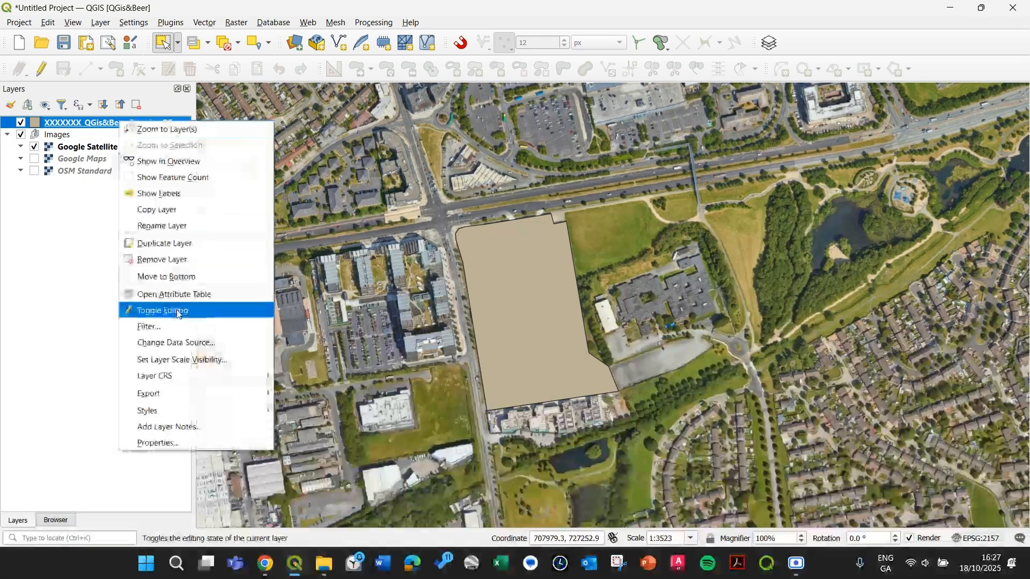
pyautogui.click(348, 172)
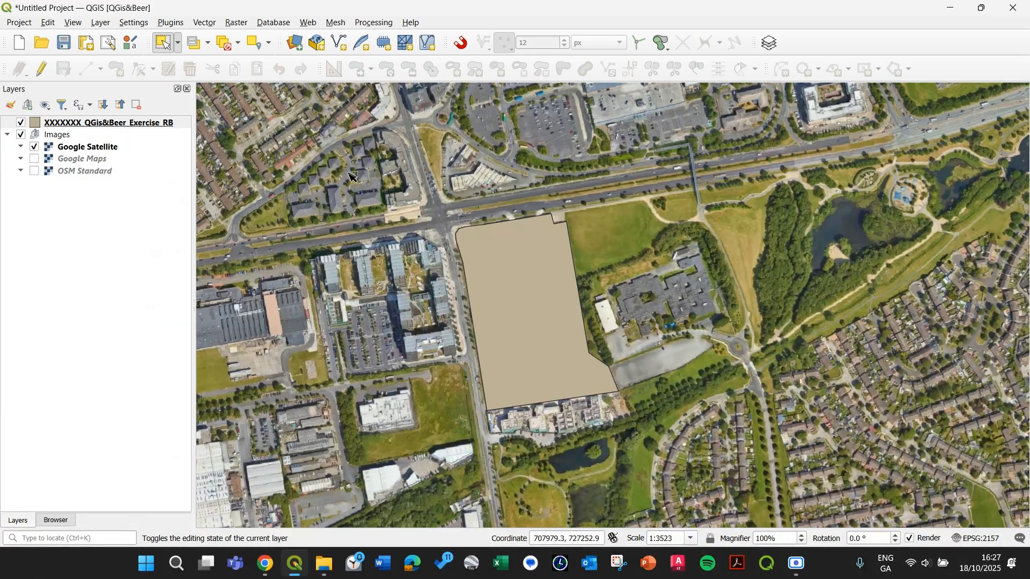
# Step: Open the symbology properties of the XXXXXXX_QGis&Beer_Exercise_RB layer and review its renderer types and Simple Fill settings
pyautogui.doubleClick(127, 125)
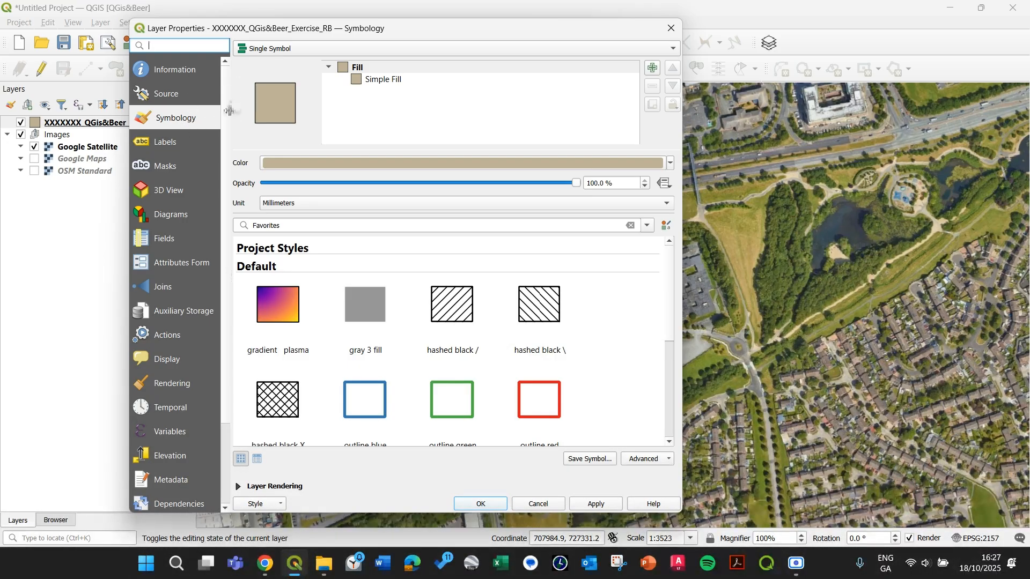
pyautogui.moveTo(232, 113); pyautogui.dragTo(271, 120)
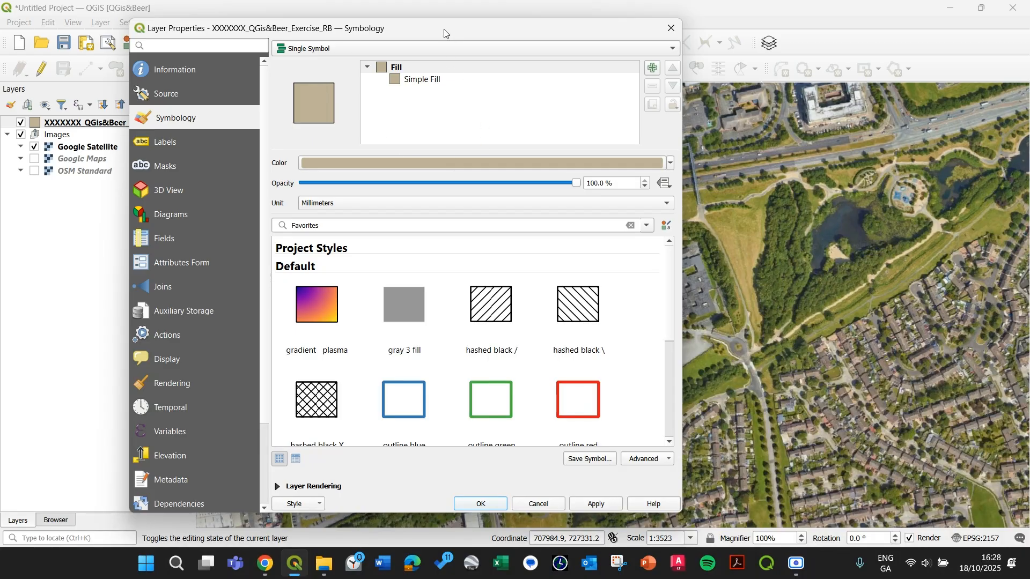
pyautogui.moveTo(447, 30); pyautogui.dragTo(426, 26)
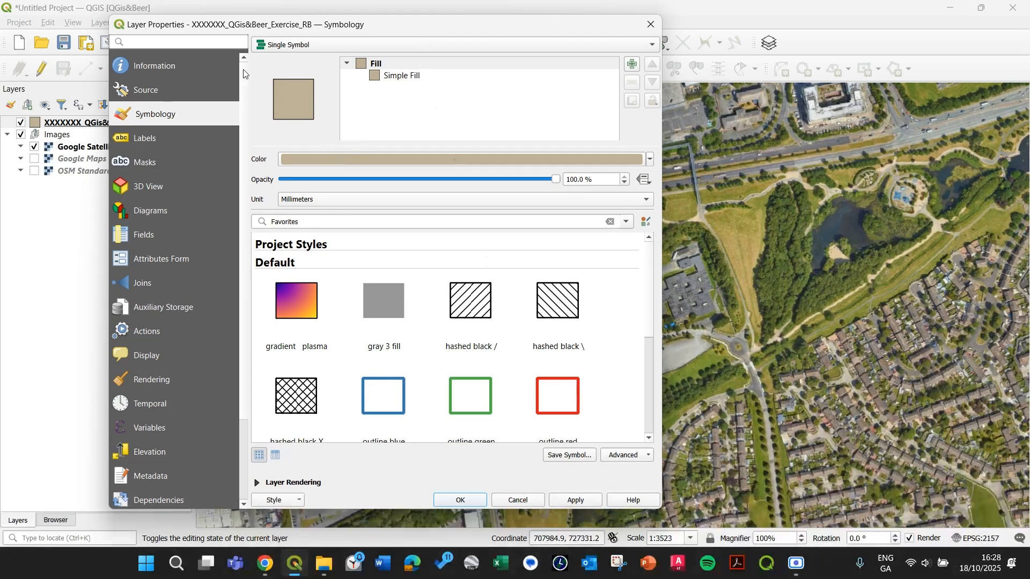
pyautogui.click(306, 46)
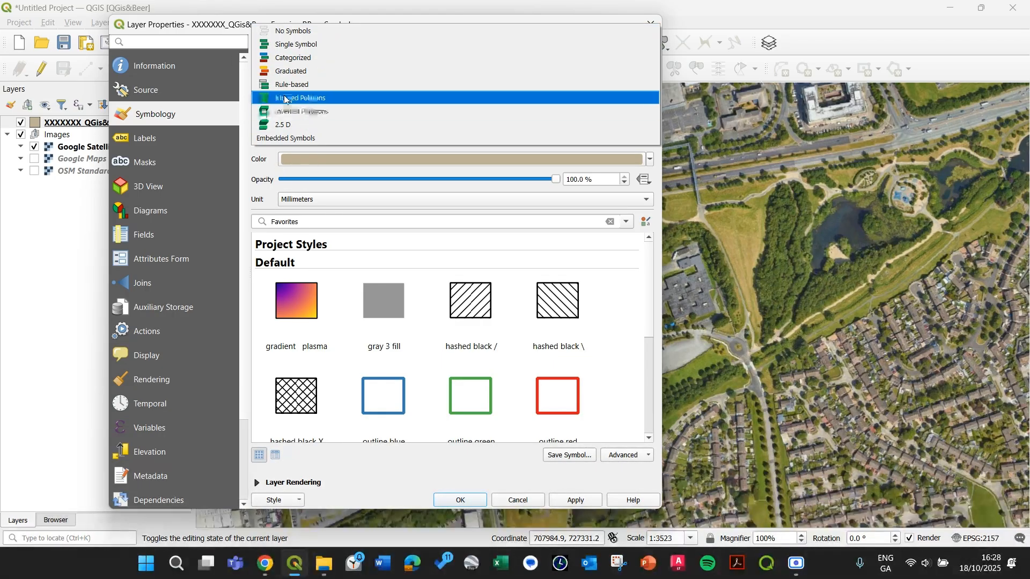
pyautogui.click(293, 45)
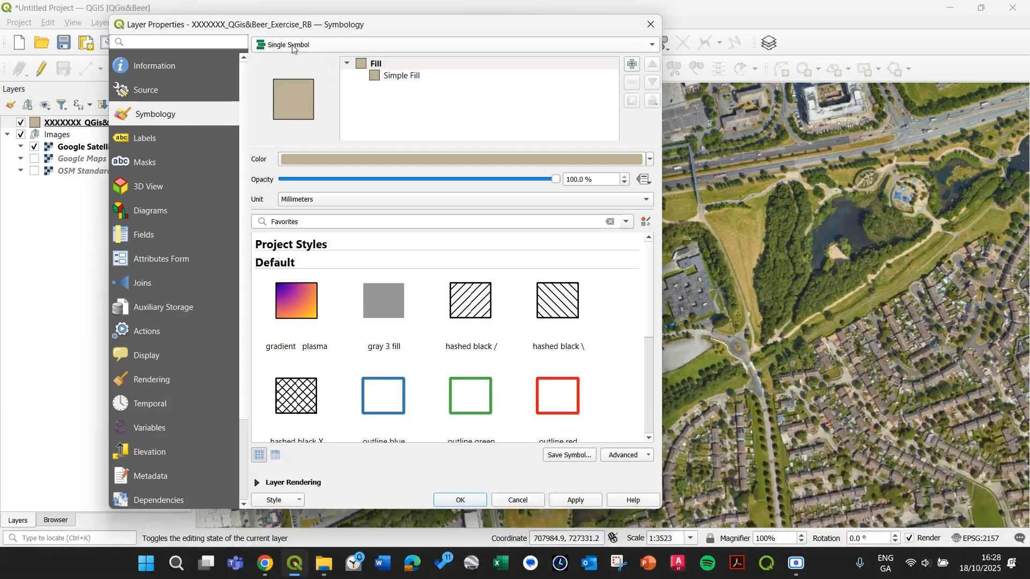
pyautogui.click(389, 79)
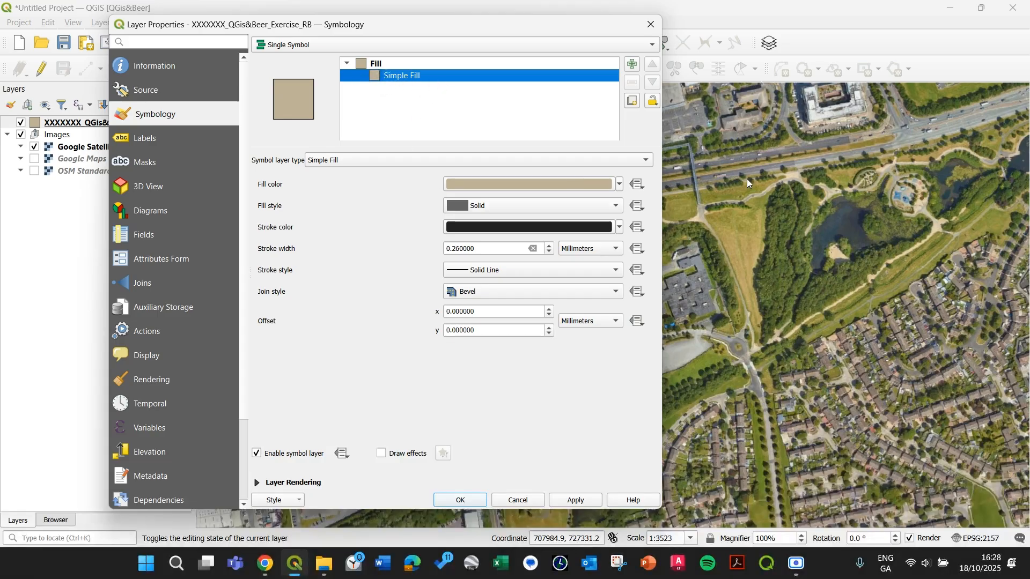
pyautogui.click(391, 64)
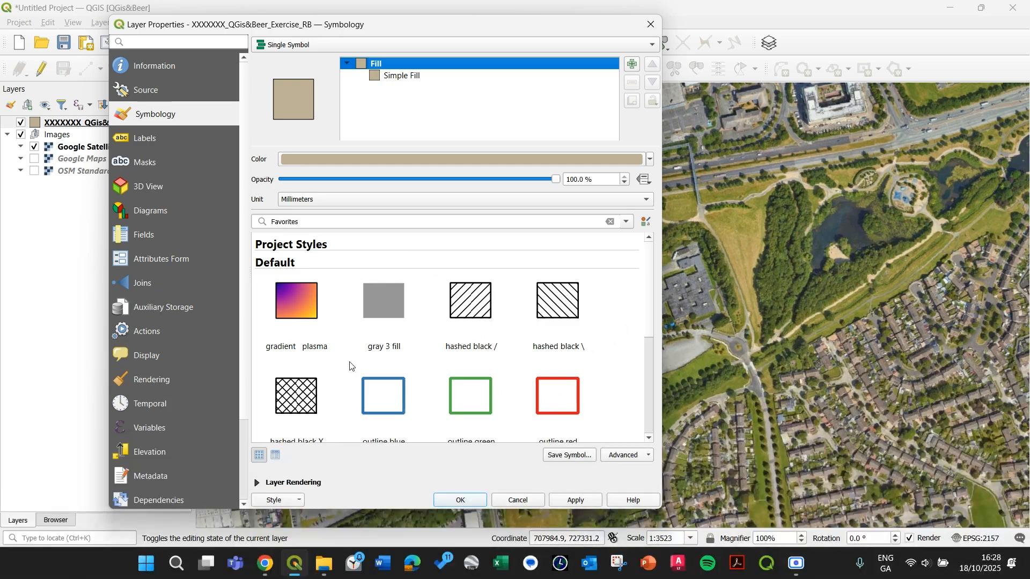
# Step: Style the exercise boundary layer with the "outline red" preset and confirm the layer properties
pyautogui.scroll(-4, 655, 314)
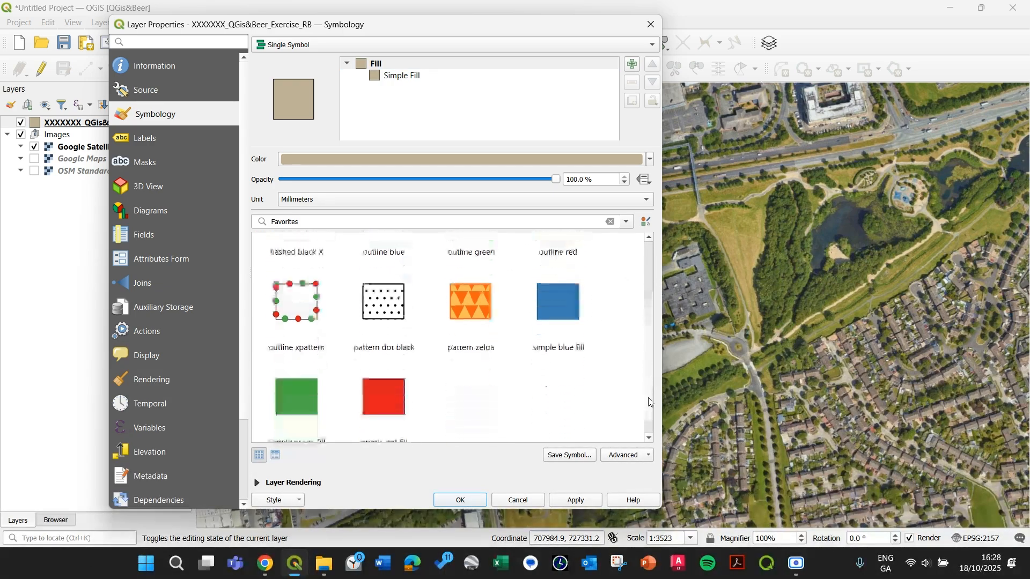
pyautogui.scroll(3, 656, 321)
pyautogui.scroll(-3, 655, 325)
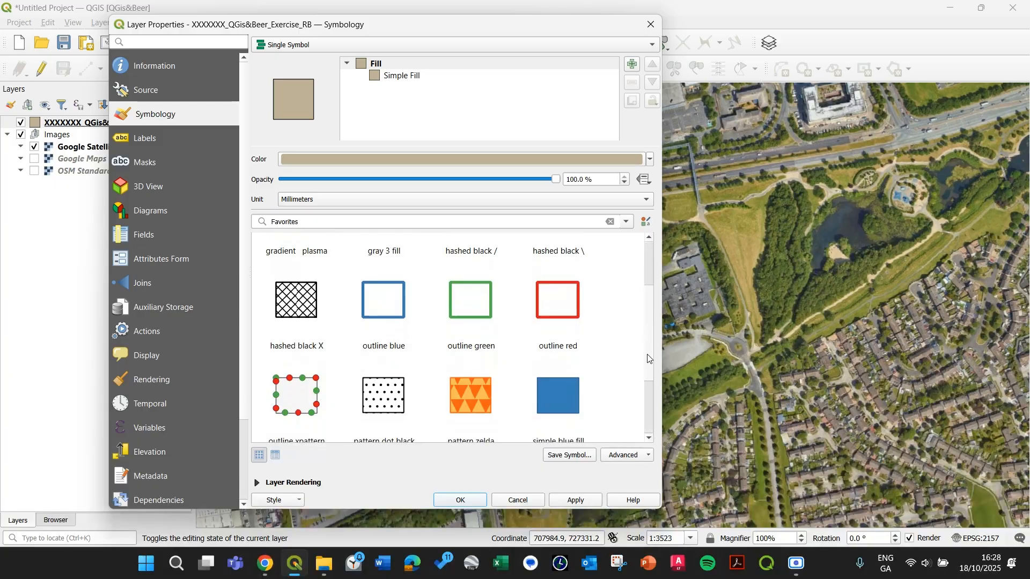
pyautogui.scroll(4, 648, 322)
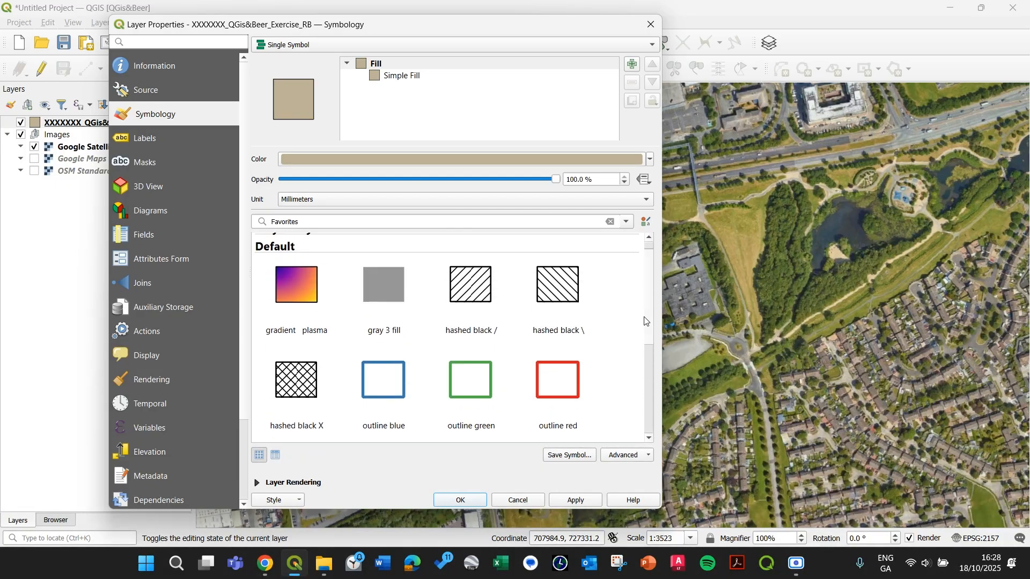
pyautogui.click(551, 397)
pyautogui.click(576, 499)
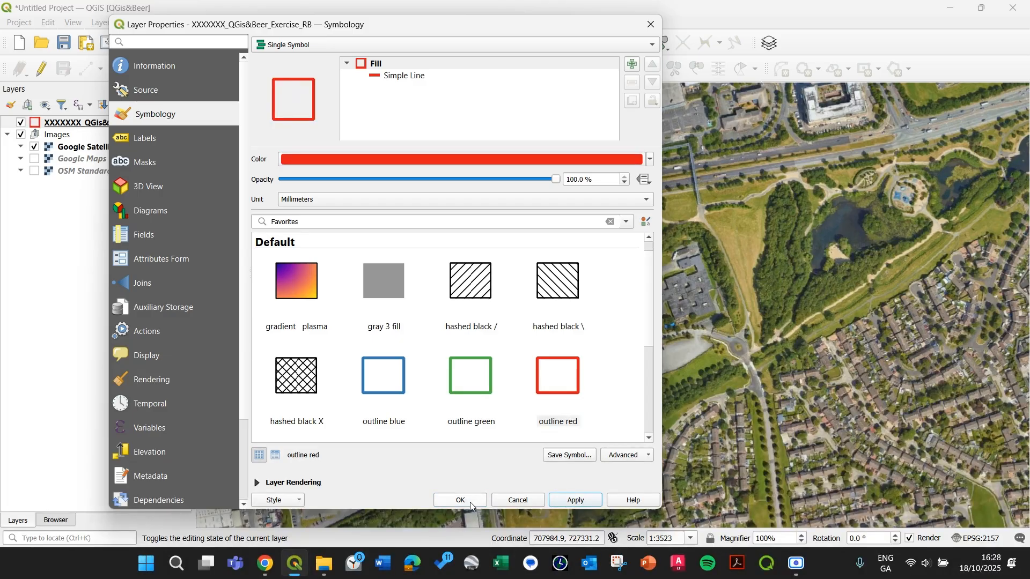
pyautogui.moveTo(453, 24); pyautogui.dragTo(536, 60)
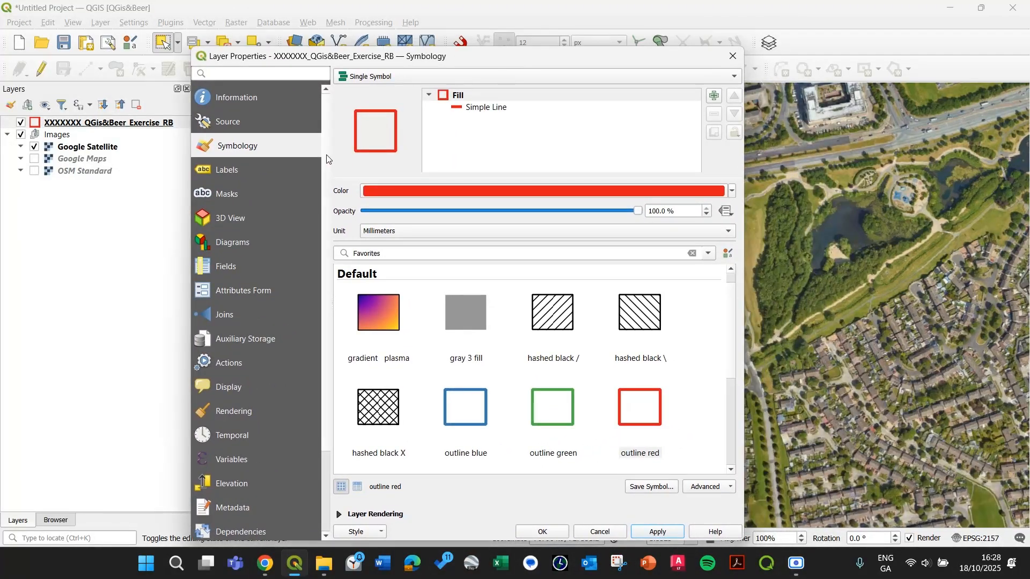
pyautogui.click(252, 170)
pyautogui.click(263, 150)
pyautogui.moveTo(473, 57); pyautogui.dragTo(445, 50)
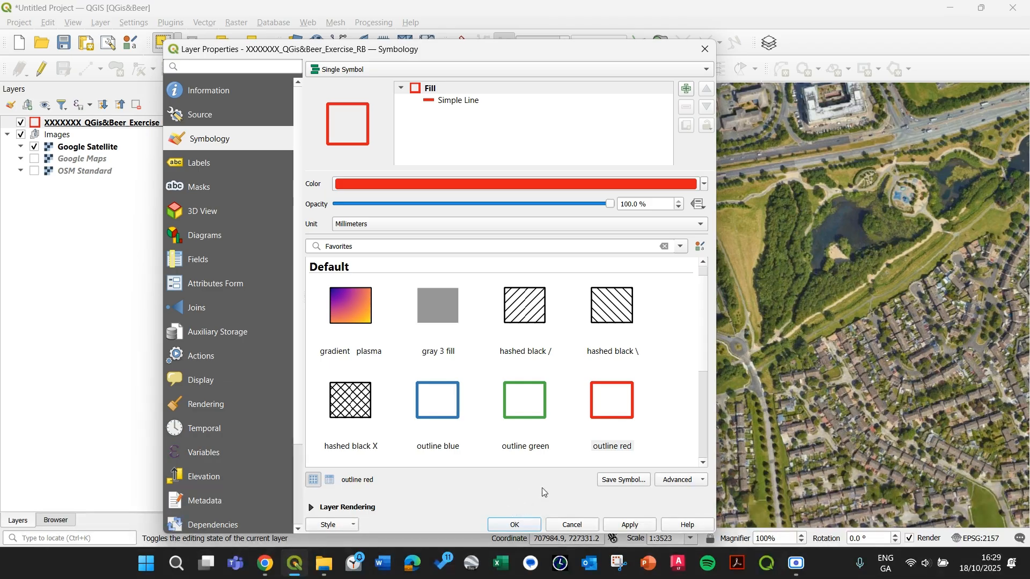
pyautogui.click(628, 524)
pyautogui.click(514, 525)
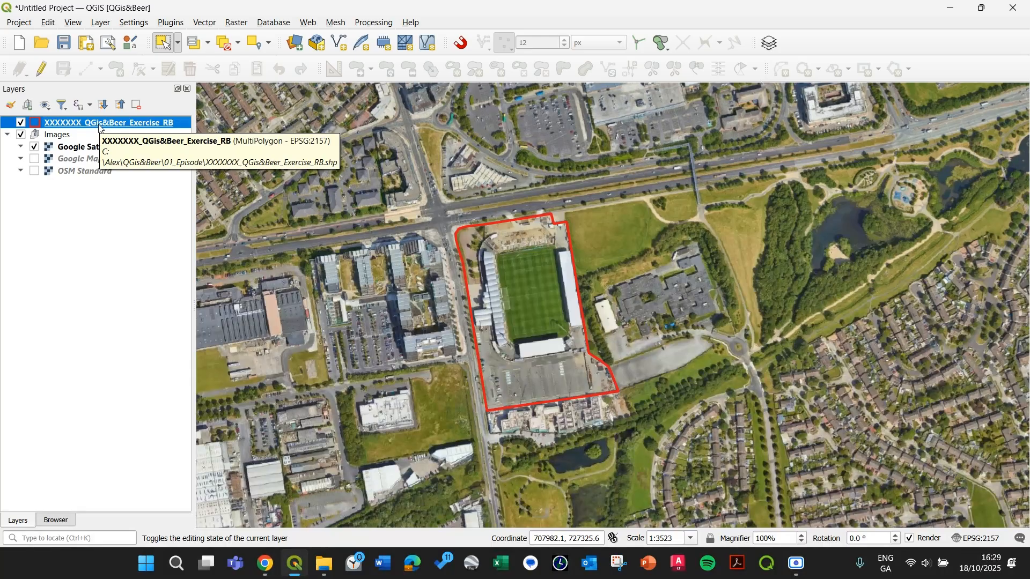
# Step: Turn on editing for the XXXXXXX_QGis&Beer_Exercise_RB layer and open its attribute table
pyautogui.rightClick(126, 128)
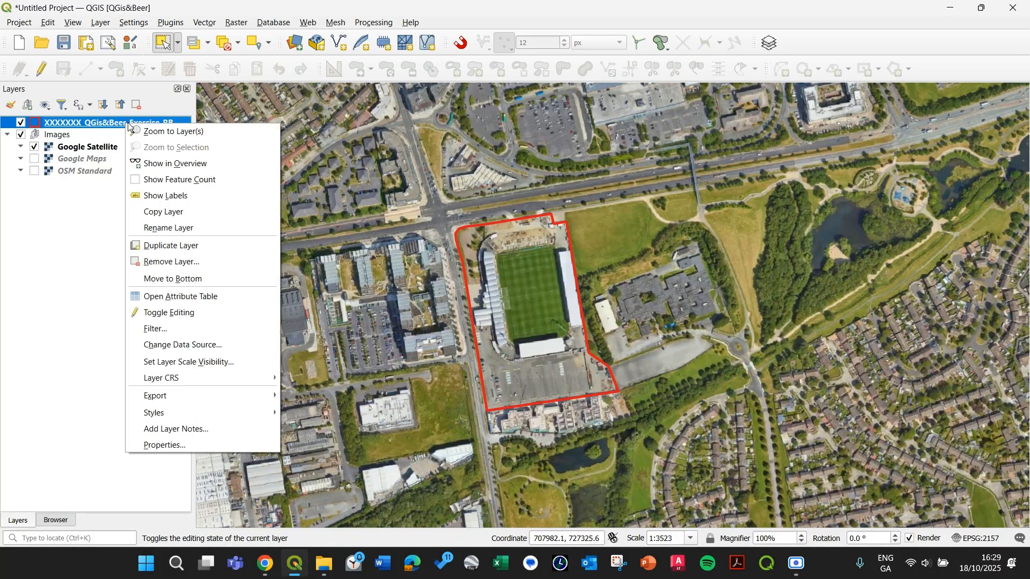
pyautogui.click(102, 128)
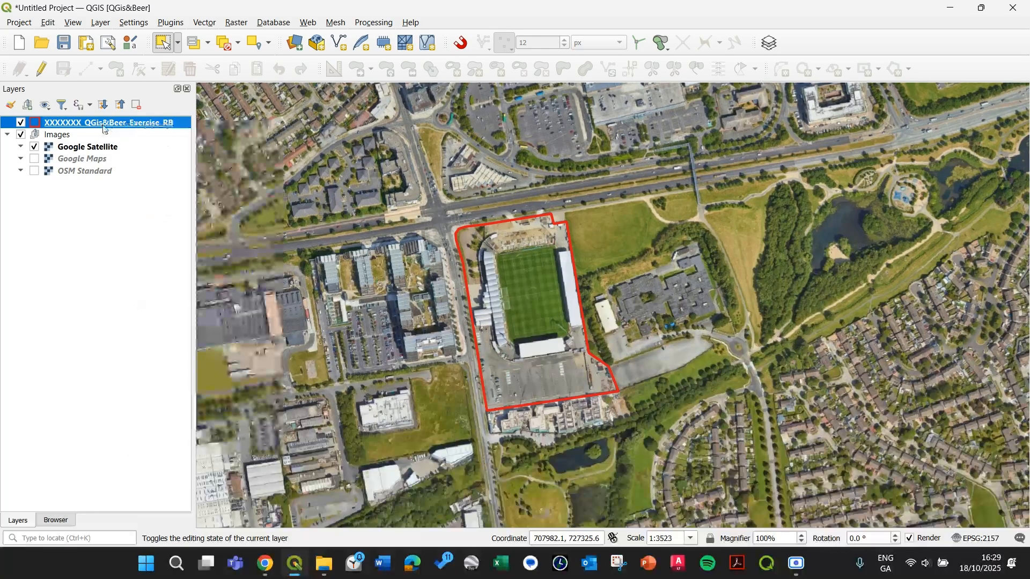
pyautogui.rightClick(105, 126)
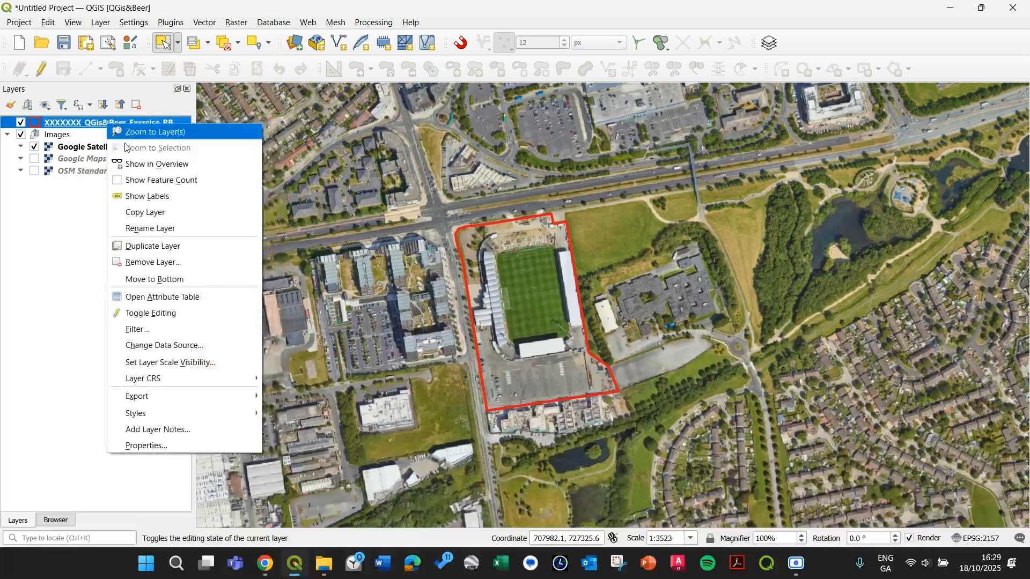
pyautogui.click(155, 316)
pyautogui.rightClick(72, 124)
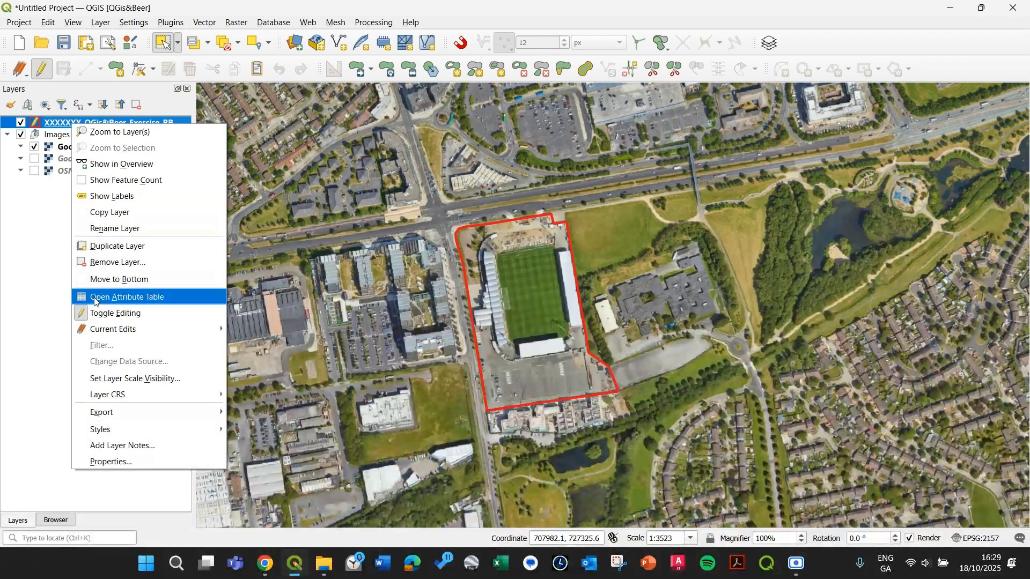
pyautogui.click(166, 304)
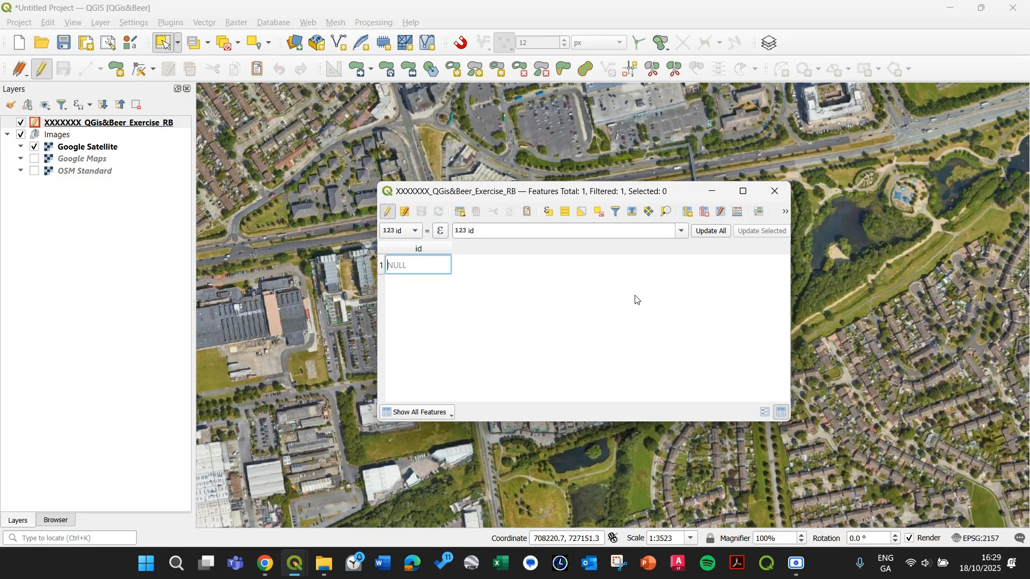
# Step: Select the stadium site's boundary polygon on the map, clear the selection, and bring the attribute table back to the front
pyautogui.moveTo(583, 197); pyautogui.dragTo(452, 366)
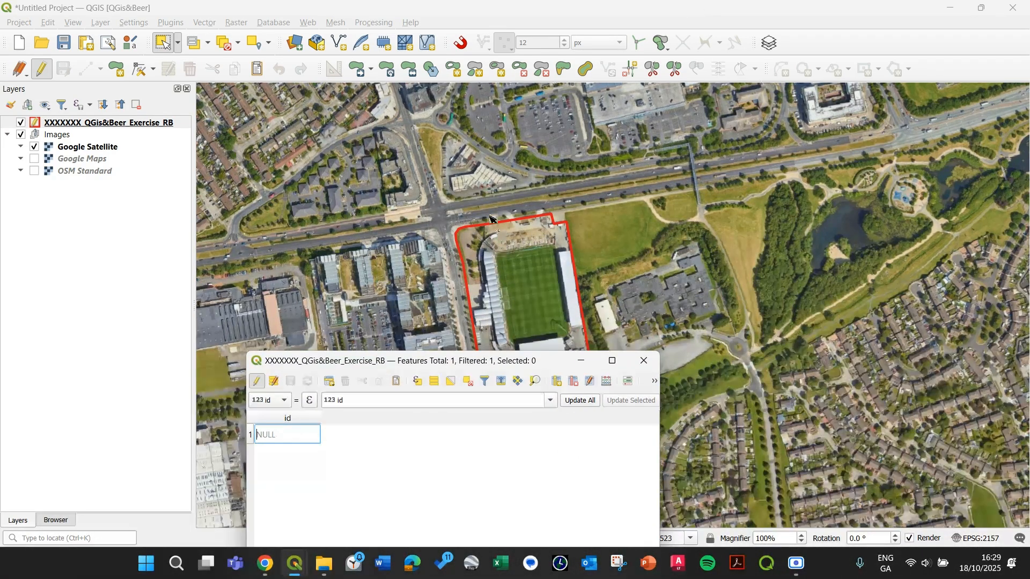
pyautogui.moveTo(469, 368); pyautogui.dragTo(797, 152)
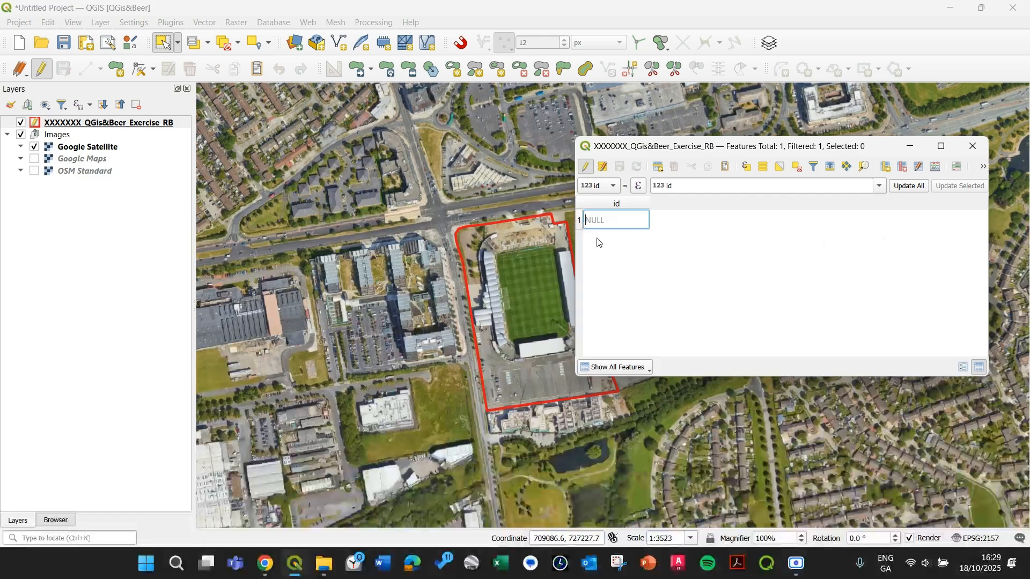
pyautogui.click(491, 249)
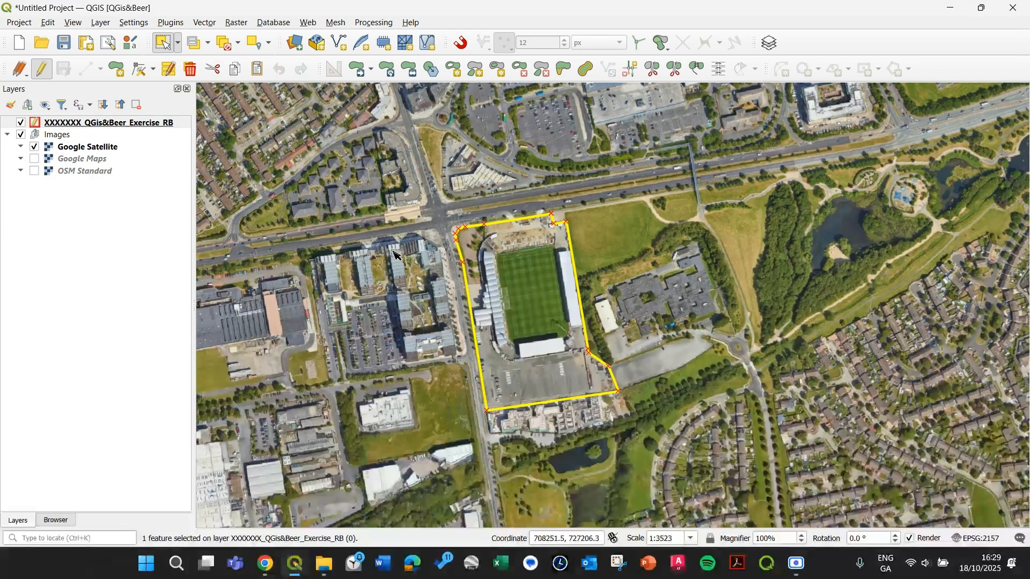
pyautogui.click(580, 194)
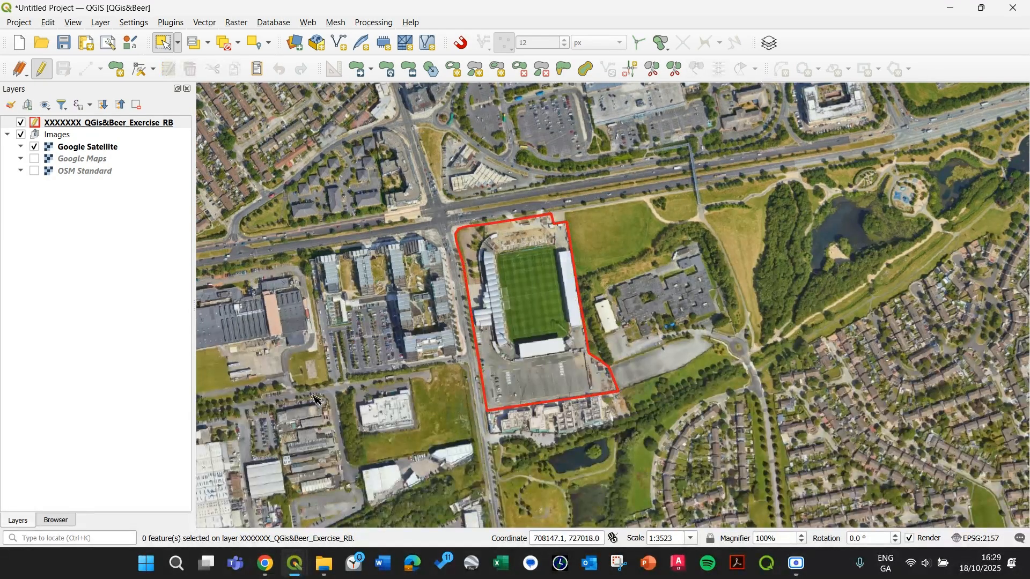
pyautogui.moveTo(296, 561)
pyautogui.click(361, 492)
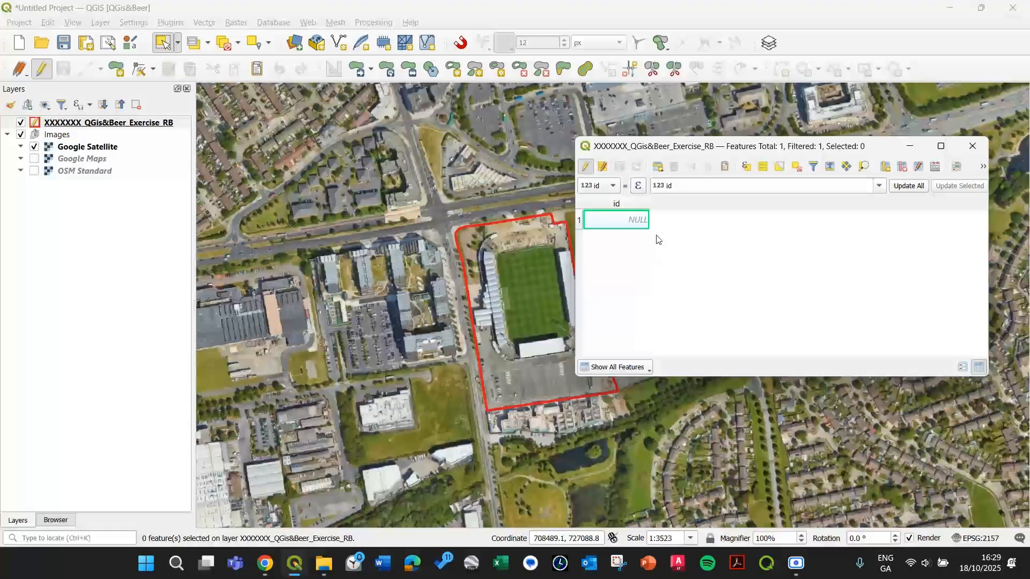
pyautogui.moveTo(681, 146); pyautogui.dragTo(405, 149)
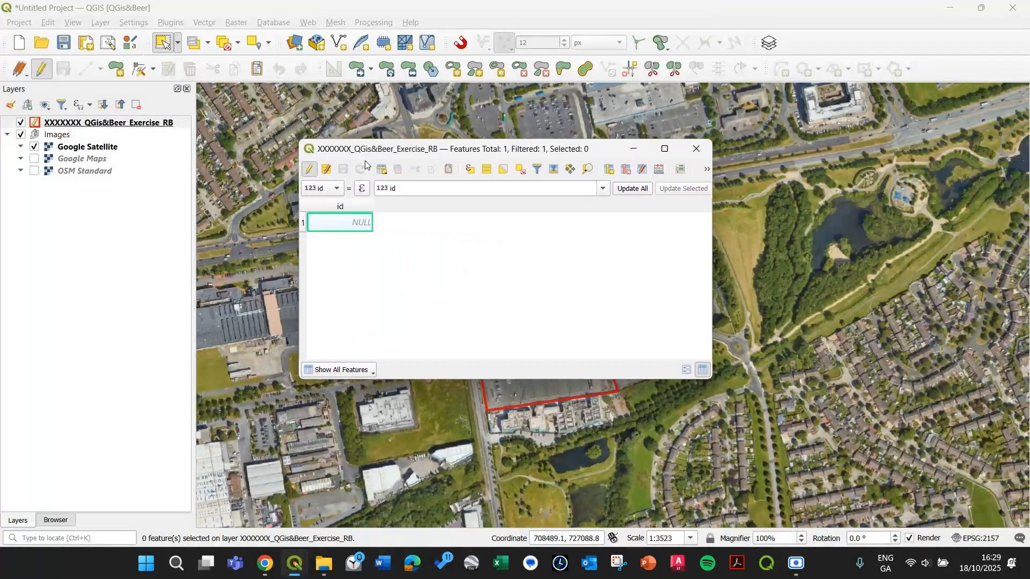
# Step: Add a Text (string) field named Address with length 100 to the boundary layer's attribute table
pyautogui.moveTo(557, 153); pyautogui.dragTo(805, 161)
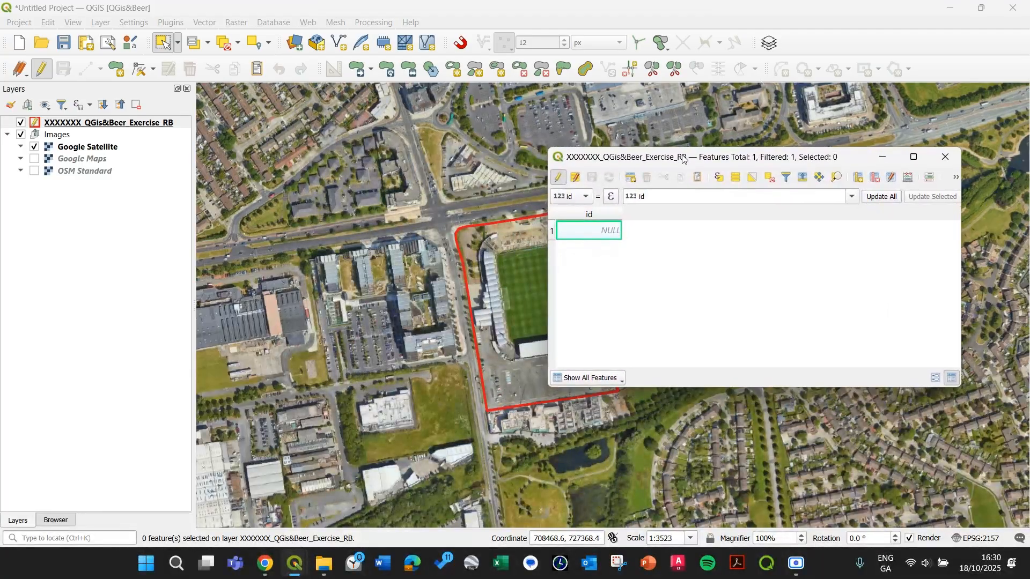
pyautogui.moveTo(719, 162); pyautogui.dragTo(751, 178)
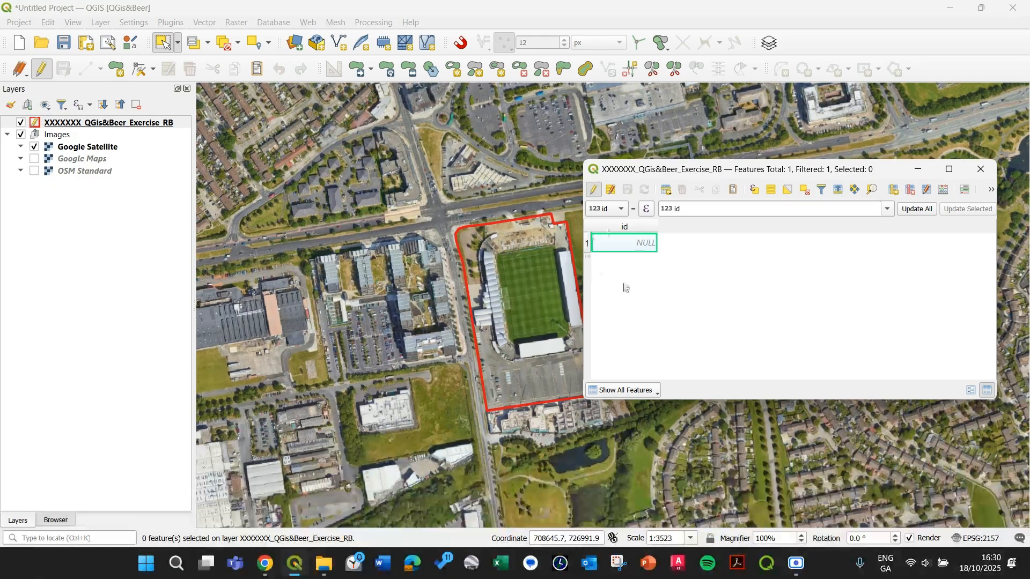
pyautogui.click(893, 190)
pyautogui.moveTo(807, 184); pyautogui.dragTo(433, 157)
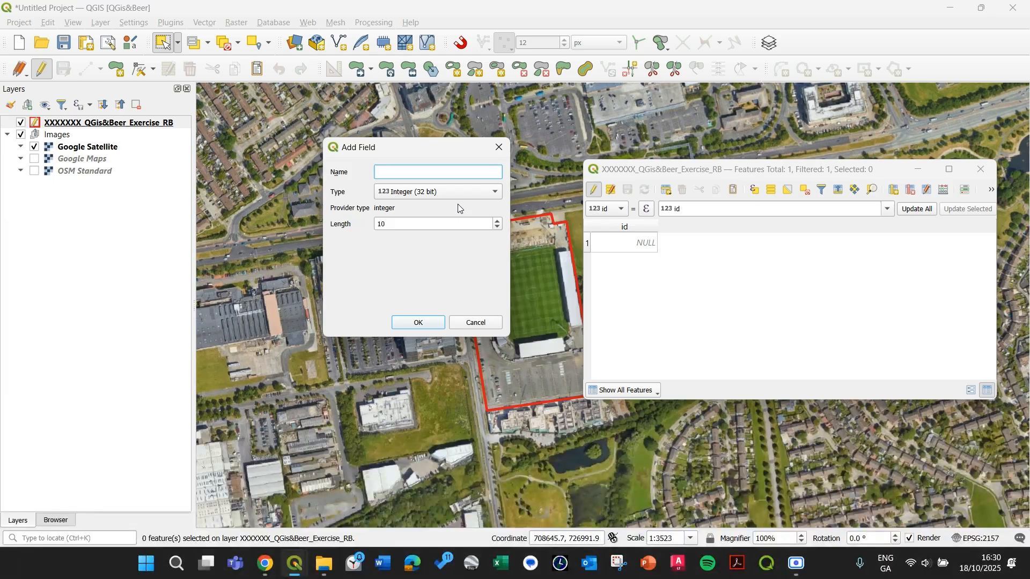
pyautogui.write('Address')
pyautogui.click(440, 196)
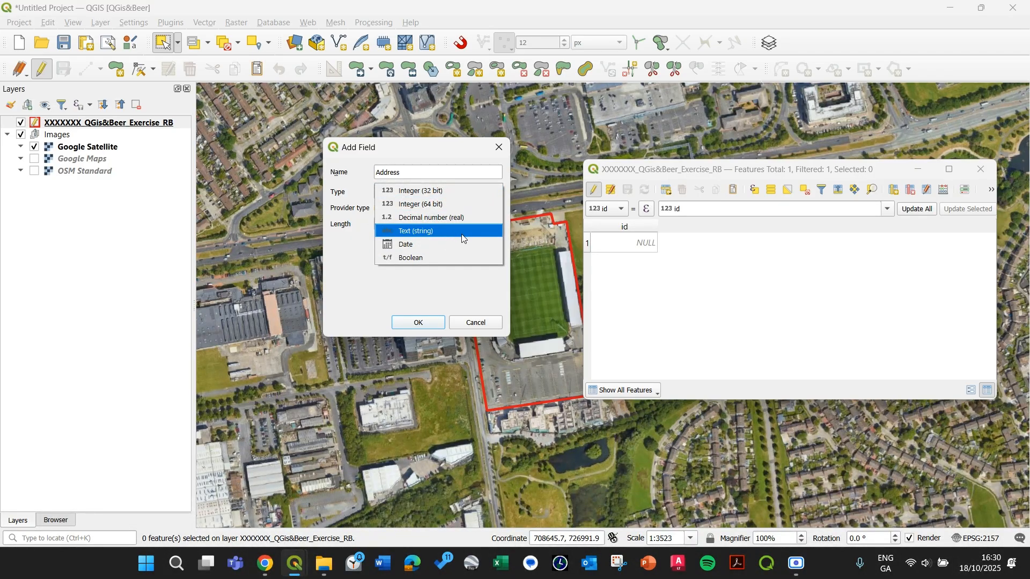
pyautogui.click(421, 232)
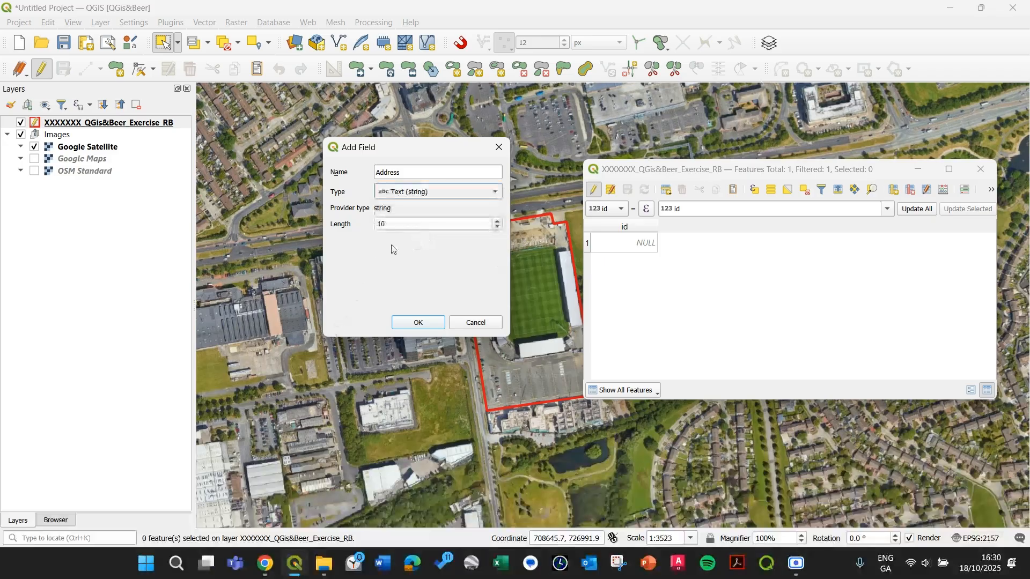
pyautogui.doubleClick(402, 224)
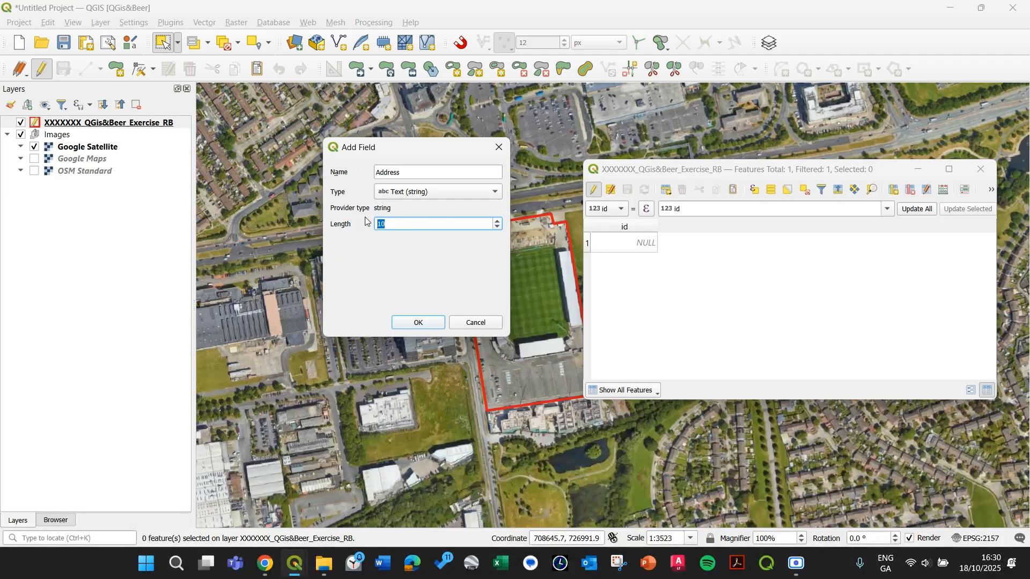
pyautogui.write('100')
pyautogui.click(423, 325)
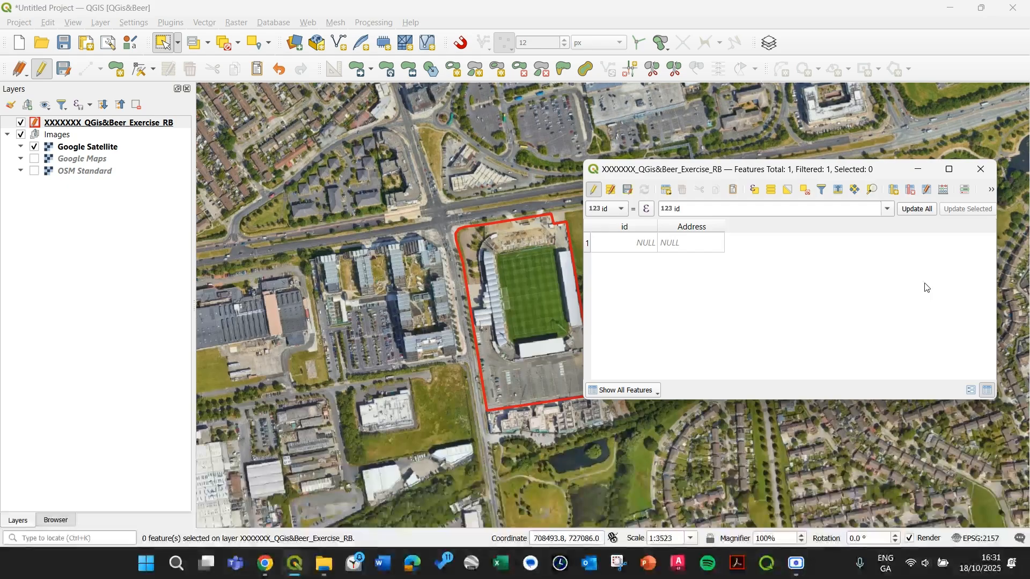
# Step: Add a Text (string) field named EIR Code with length 8 to the attribute table
pyautogui.click(894, 191)
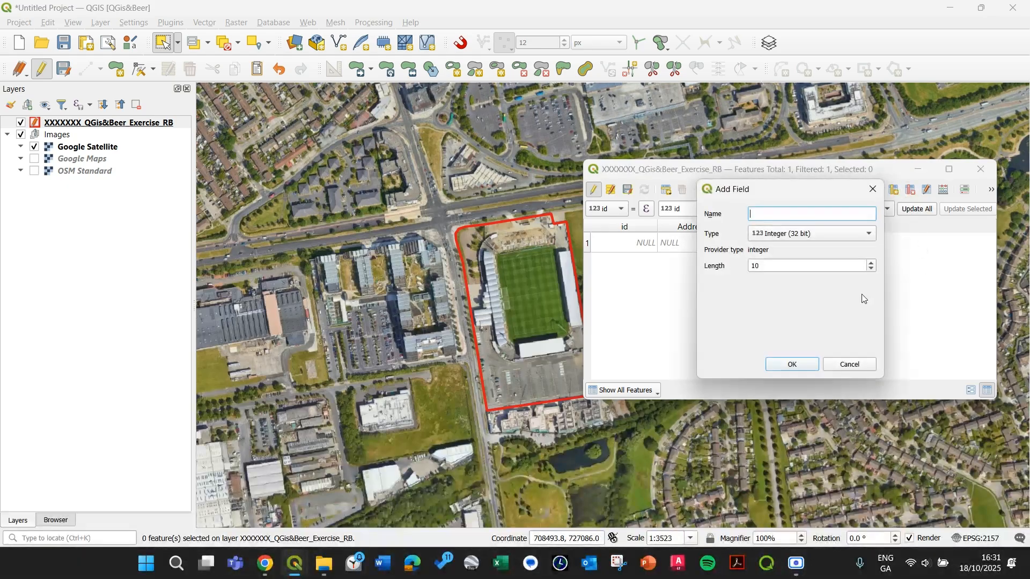
pyautogui.write('EIR COdeo')
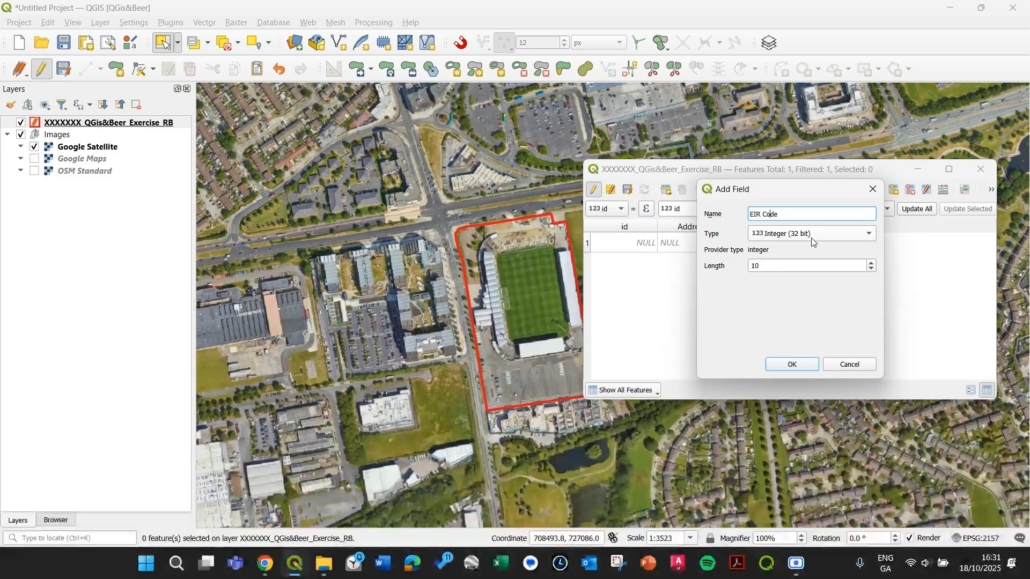
pyautogui.click(813, 241)
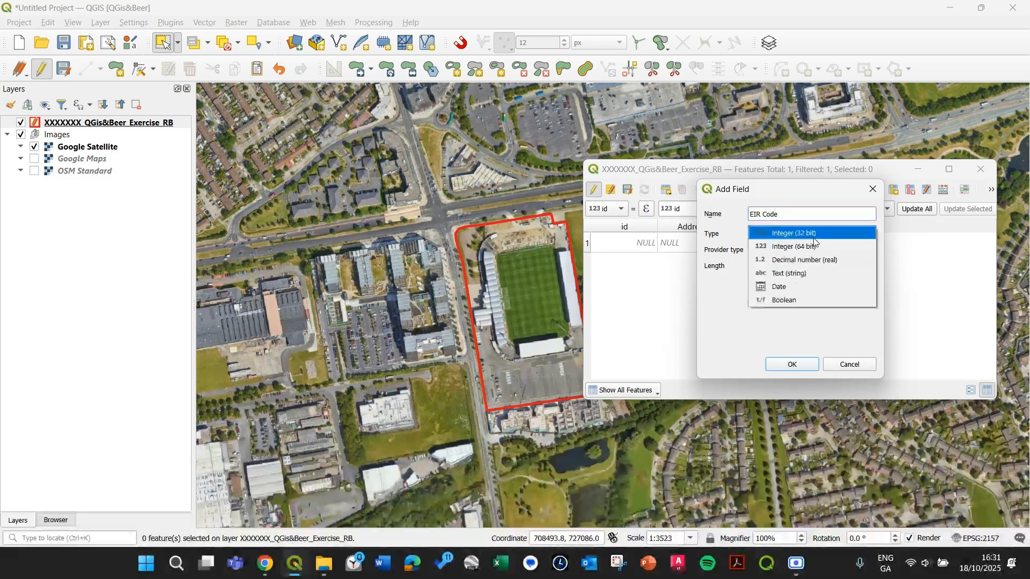
pyautogui.click(815, 273)
pyautogui.click(758, 267)
pyautogui.write('10')
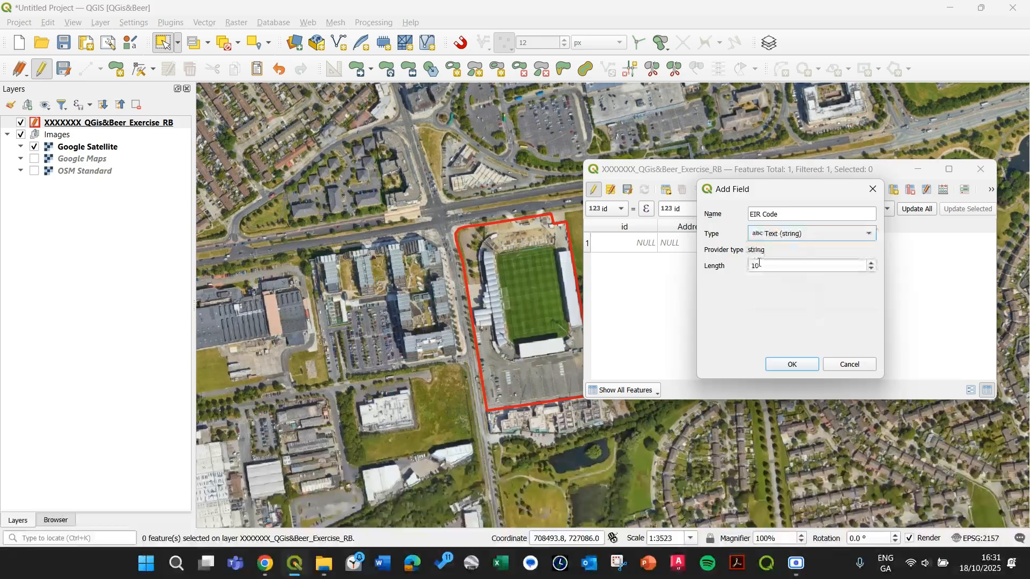
pyautogui.doubleClick(758, 266)
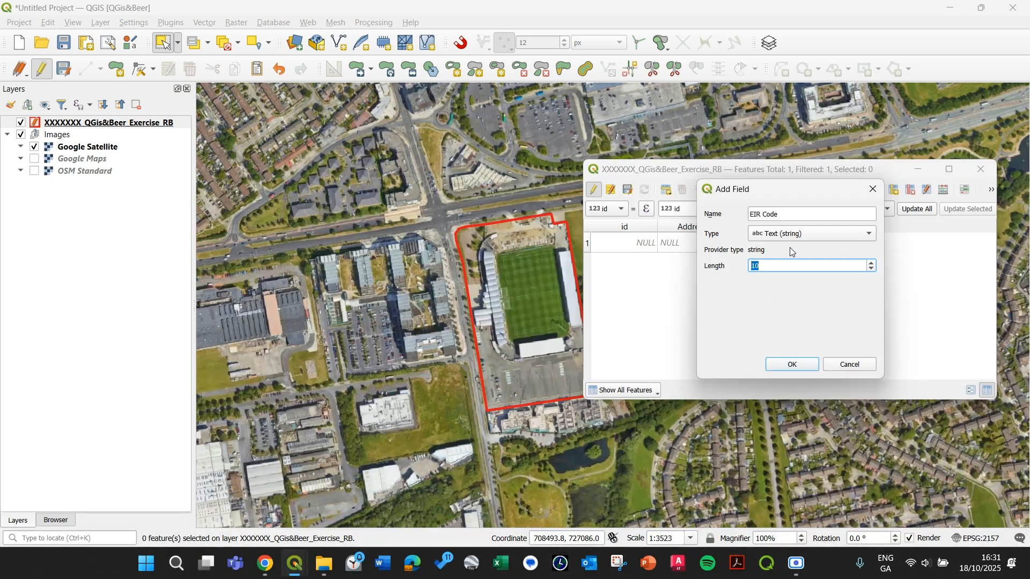
pyautogui.write('8')
pyautogui.click(793, 365)
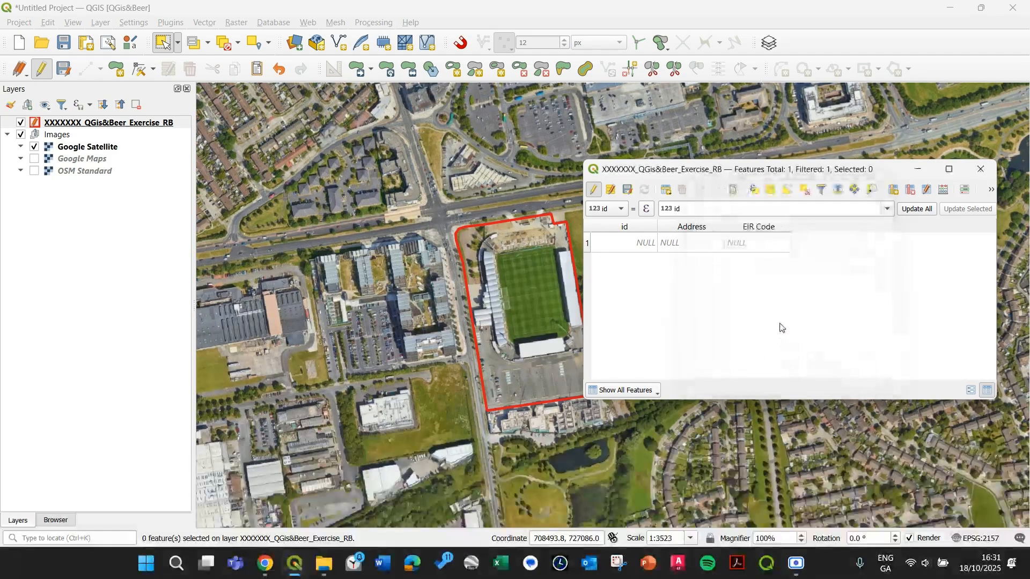
# Step: Add a Text (string) field named Label with length 50 to the attribute table
pyautogui.click(893, 194)
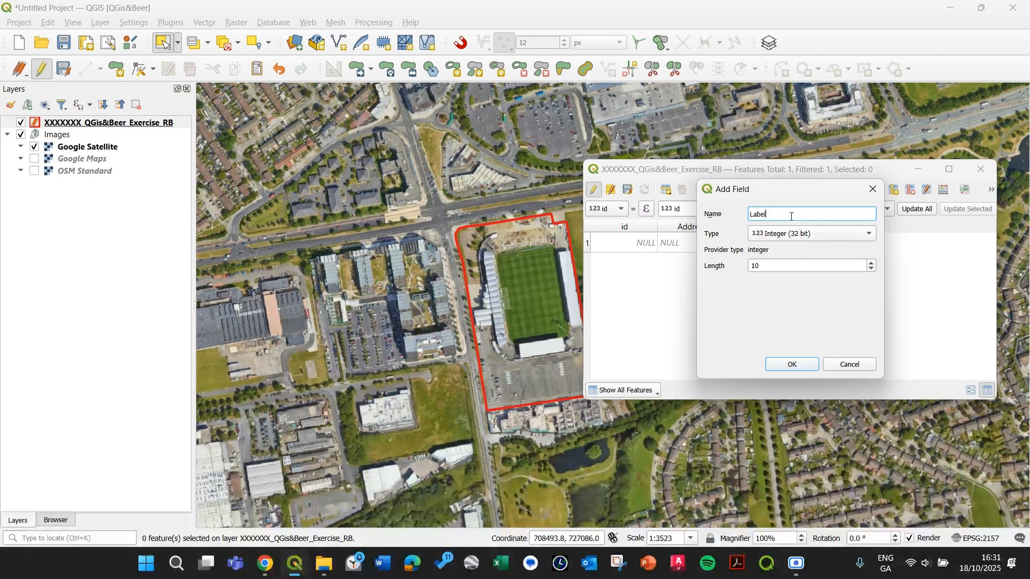
pyautogui.click(798, 234)
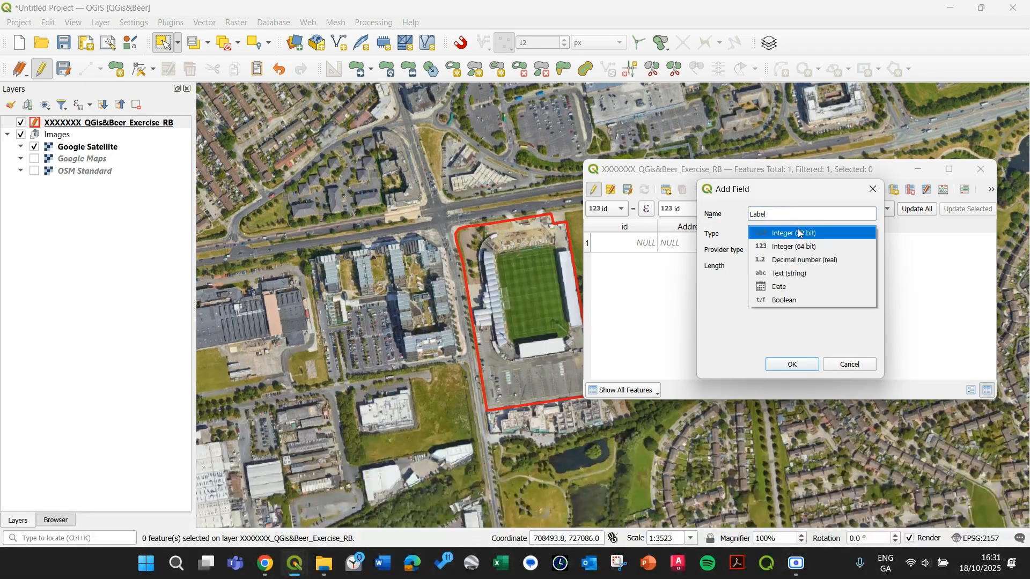
pyautogui.click(803, 275)
pyautogui.press('Tab')
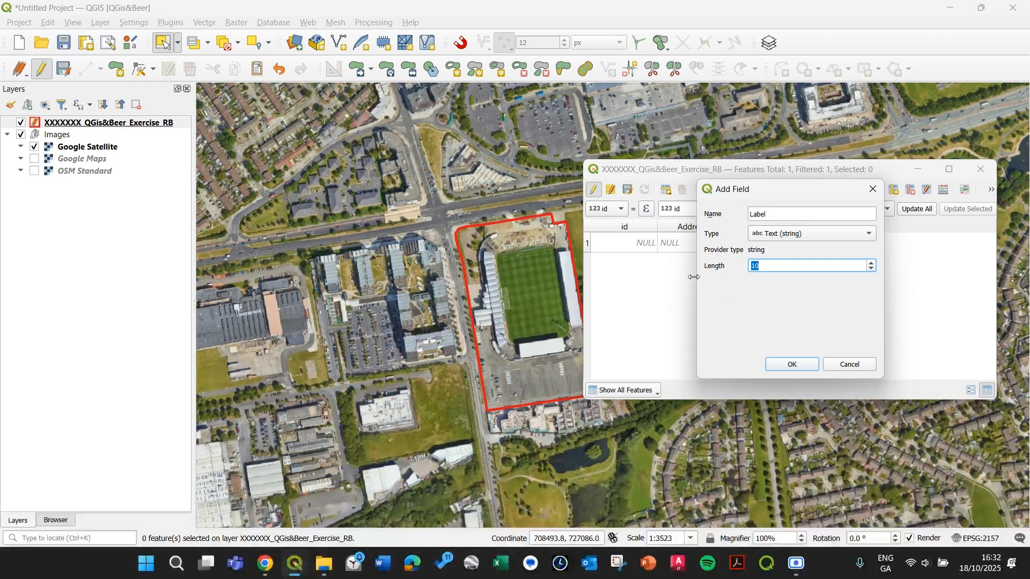
pyautogui.write('50')
pyautogui.click(791, 364)
pyautogui.moveTo(787, 173); pyautogui.dragTo(751, 196)
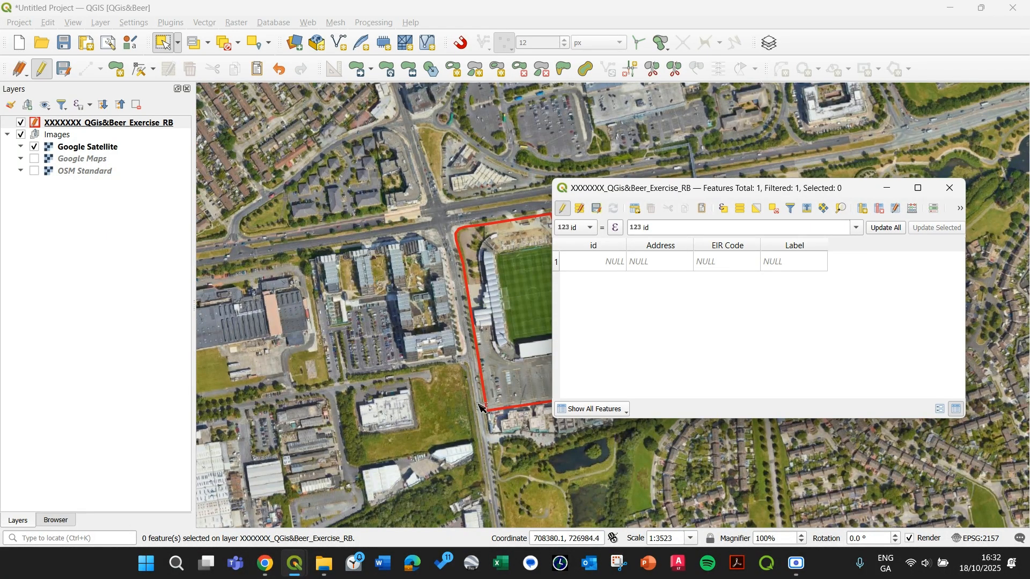
pyautogui.moveTo(634, 188); pyautogui.dragTo(671, 143)
pyautogui.moveTo(748, 149); pyautogui.dragTo(446, 254)
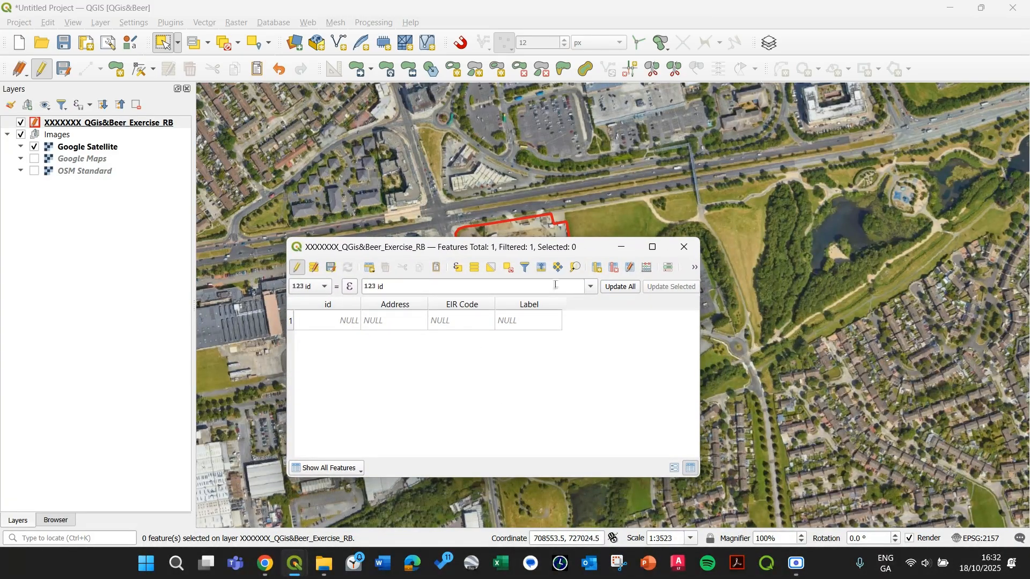
pyautogui.moveTo(527, 255); pyautogui.dragTo(571, 280)
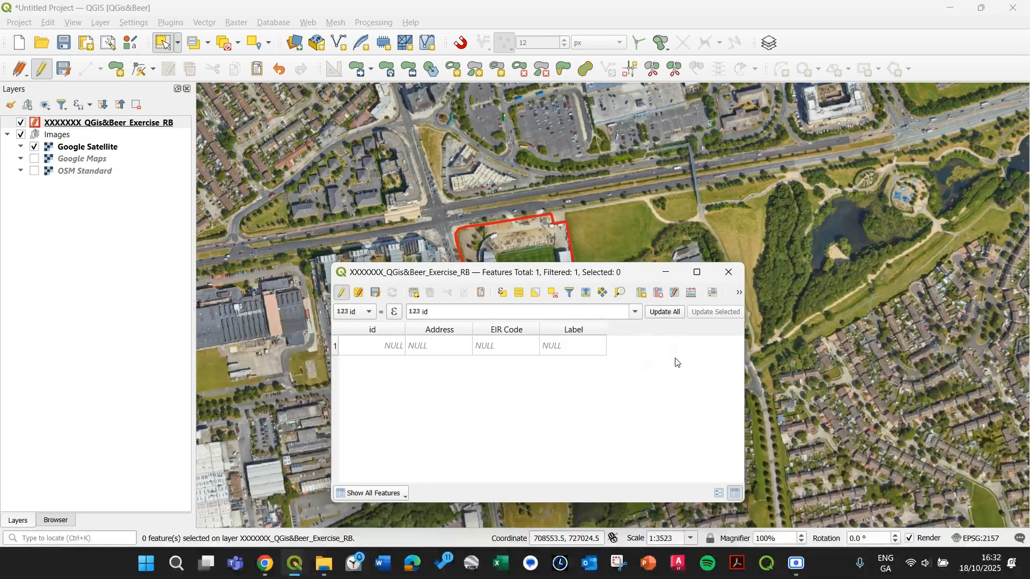
pyautogui.moveTo(633, 278); pyautogui.dragTo(650, 278)
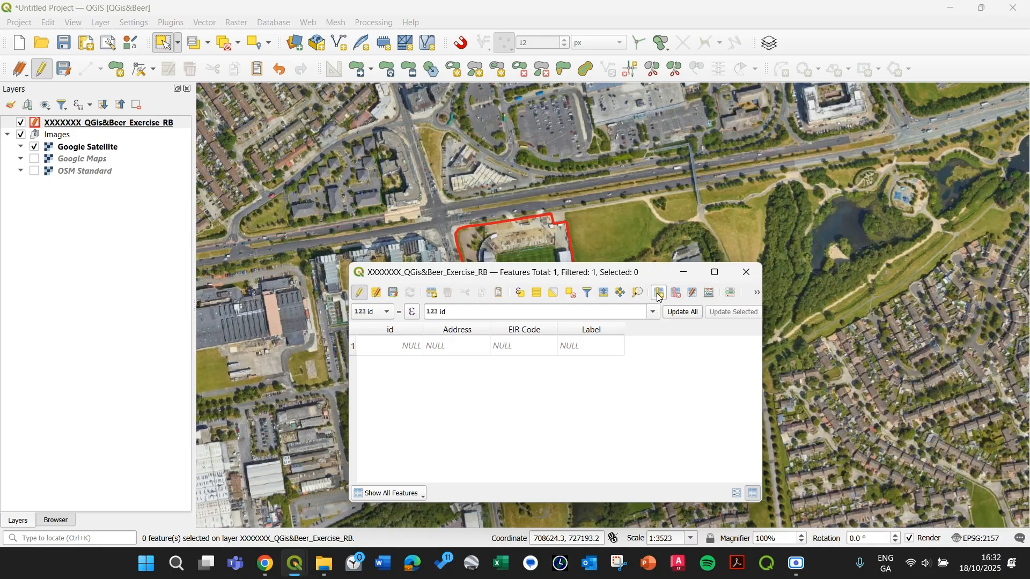
# Step: Add a Decimal number (real) field named Area with length 10 and precision 3 to the attribute table
pyautogui.click(660, 294)
pyautogui.write('Area')
pyautogui.click(587, 343)
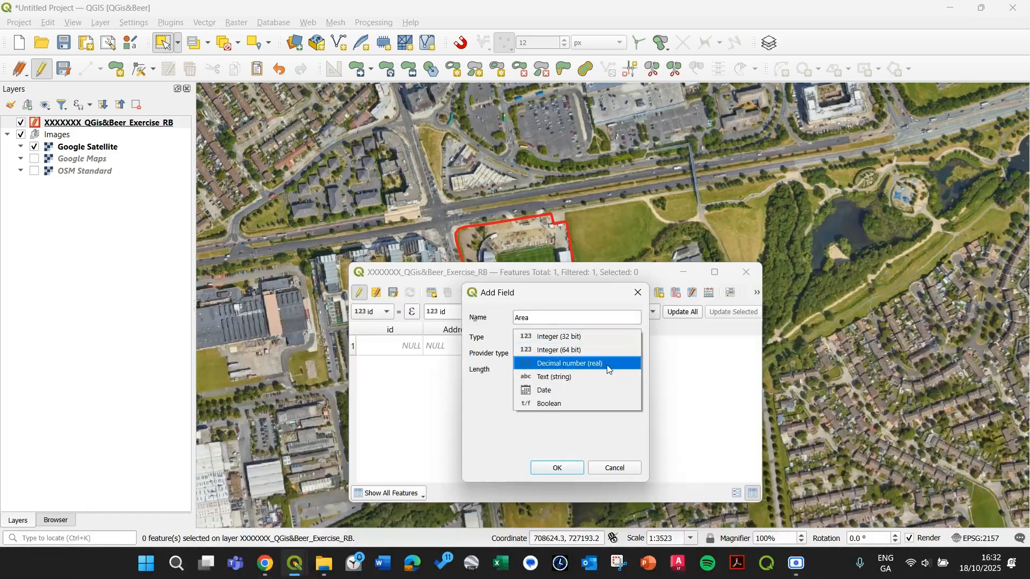
pyautogui.click(576, 364)
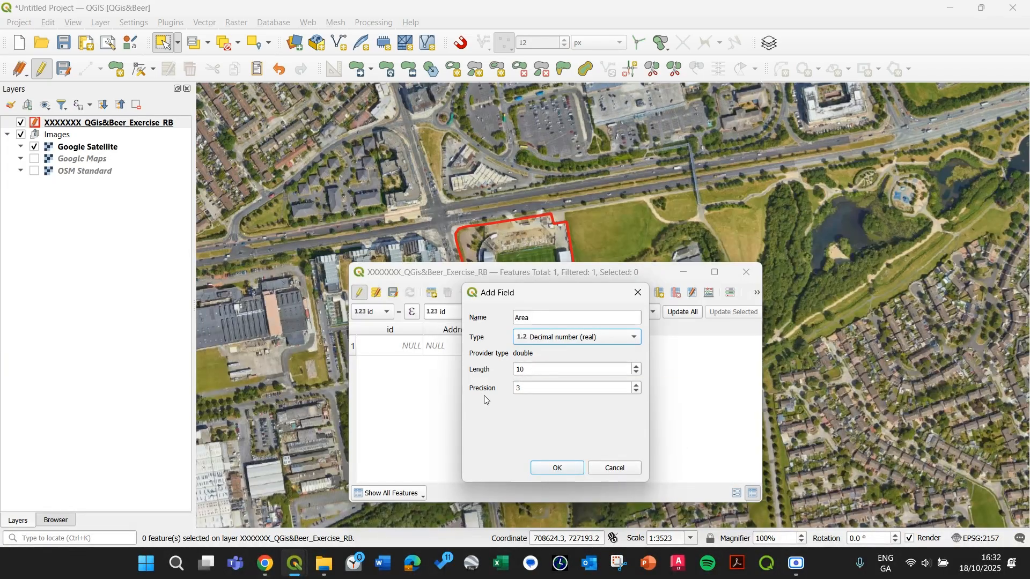
pyautogui.click(546, 471)
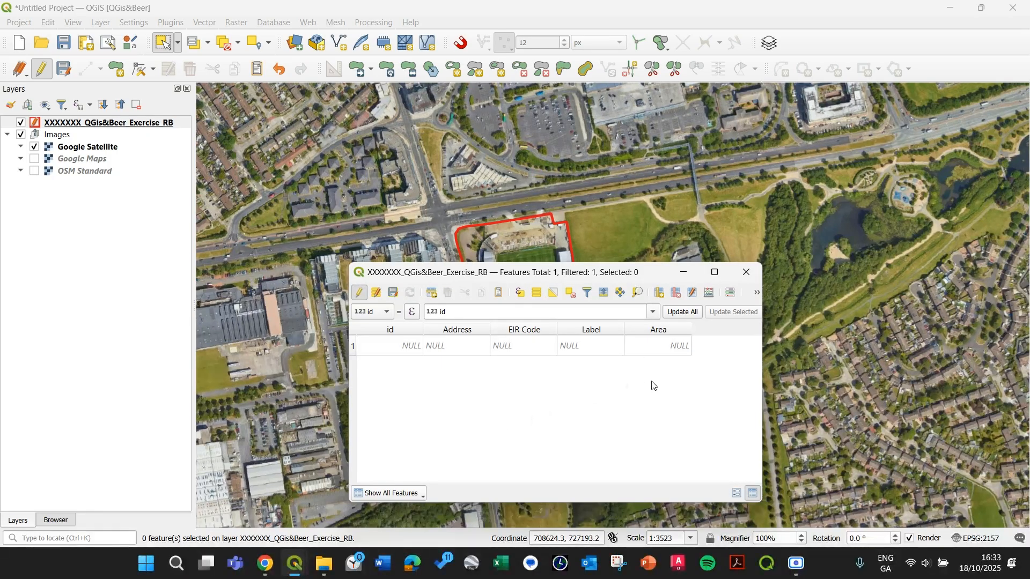
# Step: Save the added fields to the layer and open the Field Calculator in a wider window beside the attribute table
pyautogui.moveTo(579, 275); pyautogui.dragTo(598, 239)
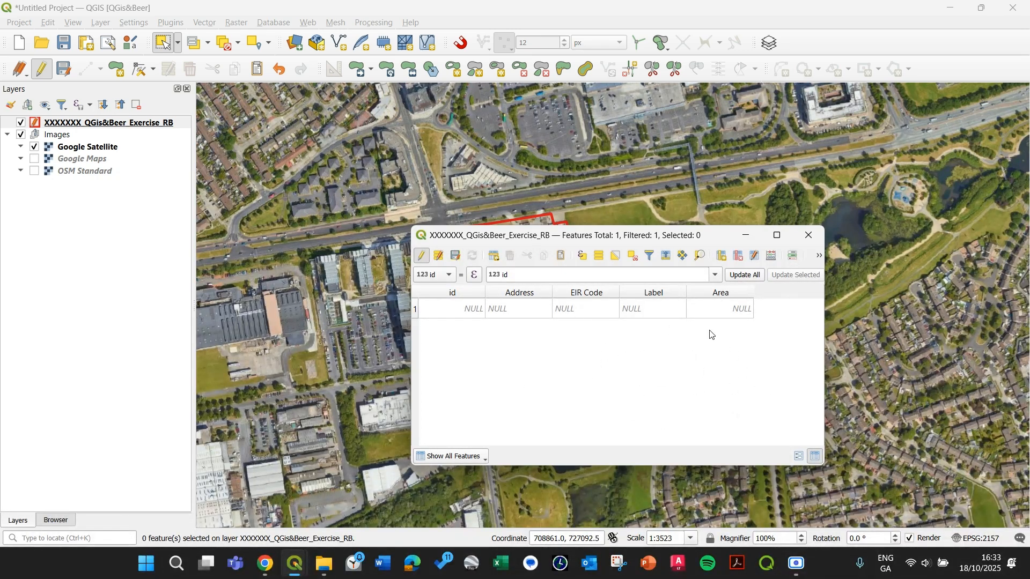
pyautogui.click(456, 258)
pyautogui.click(772, 260)
pyautogui.moveTo(646, 120); pyautogui.dragTo(539, 77)
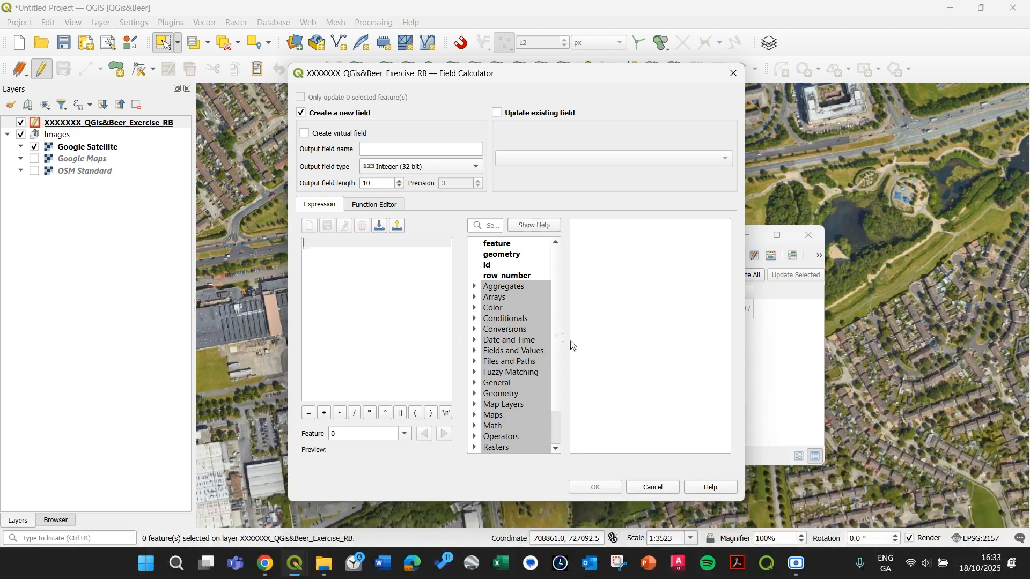
pyautogui.moveTo(481, 88); pyautogui.dragTo(385, 89)
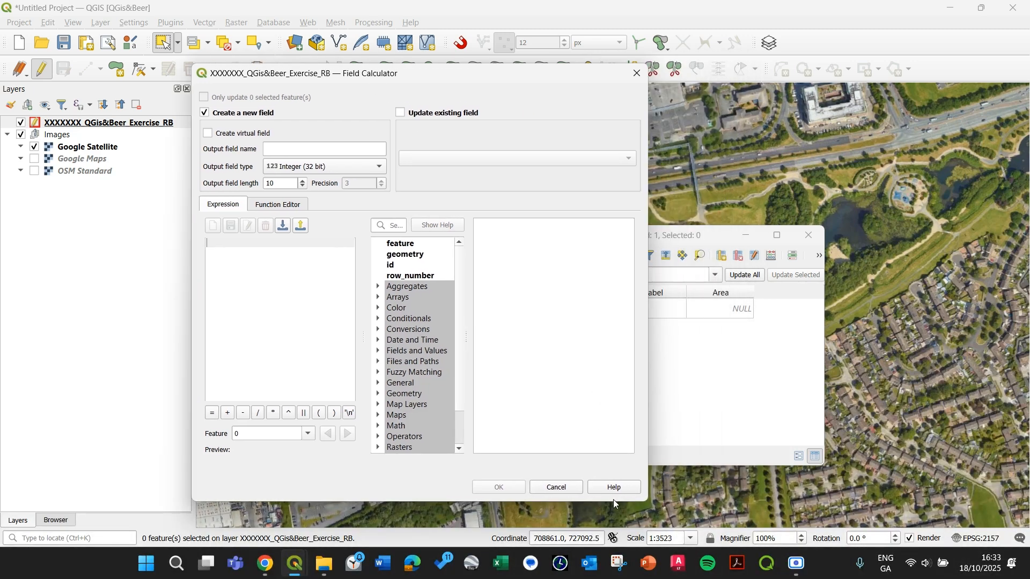
pyautogui.moveTo(650, 505); pyautogui.dragTo(725, 508)
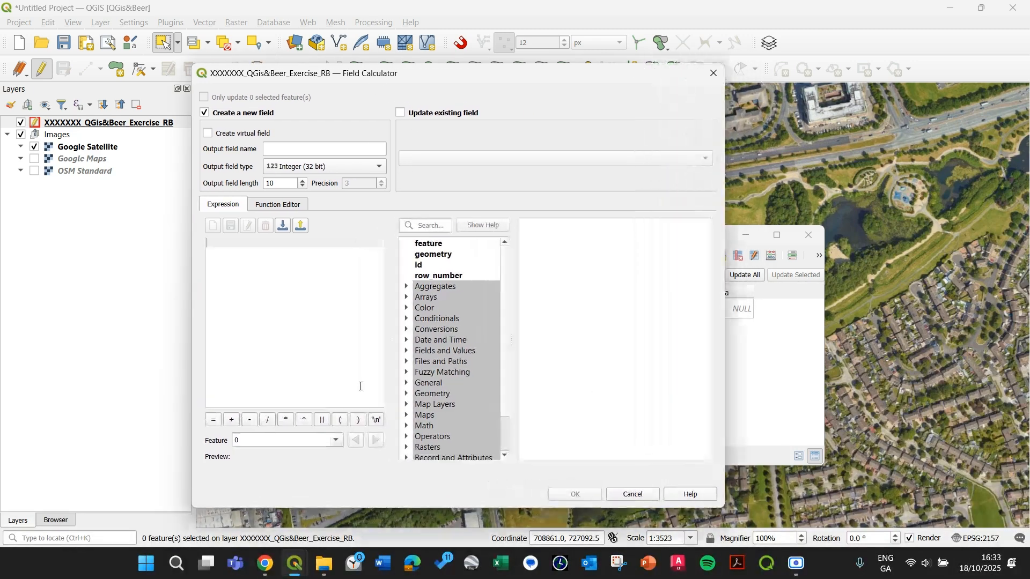
pyautogui.click(226, 246)
pyautogui.moveTo(329, 76); pyautogui.dragTo(208, 71)
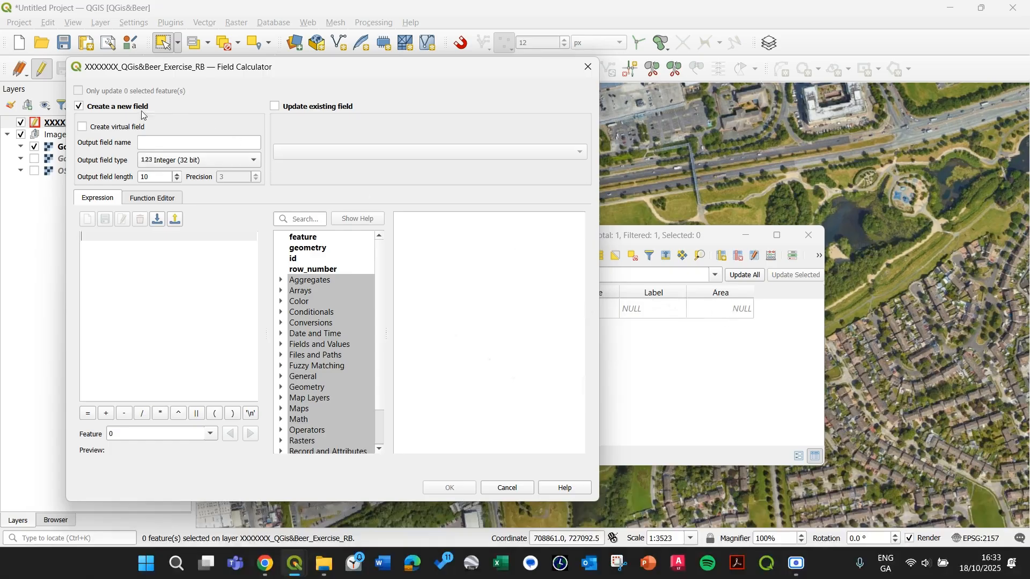
# Step: Set the Field Calculator to update the existing Area field instead of creating a new field
pyautogui.click(80, 107)
pyautogui.click(288, 110)
pyautogui.click(322, 110)
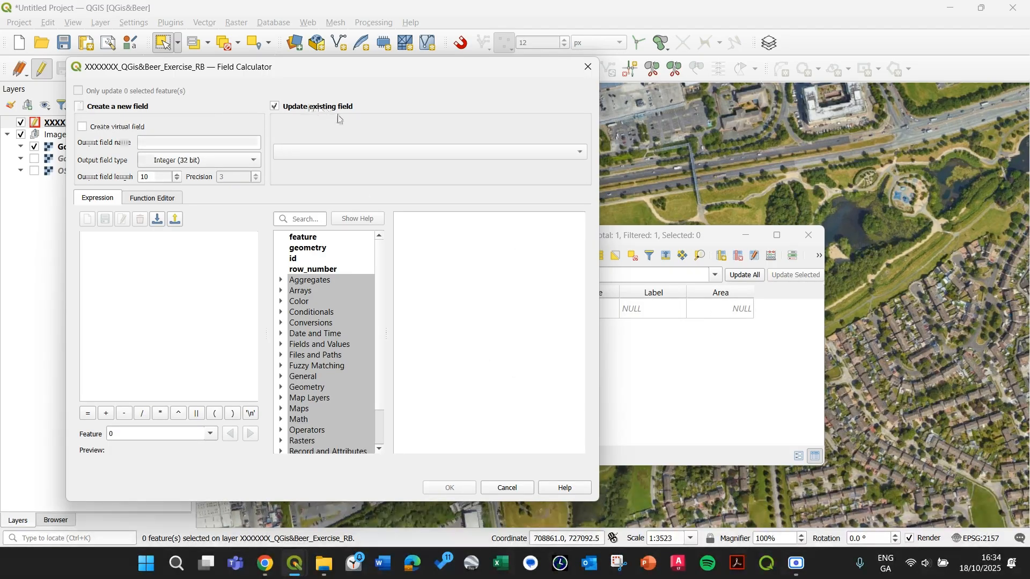
pyautogui.click(374, 152)
pyautogui.click(333, 202)
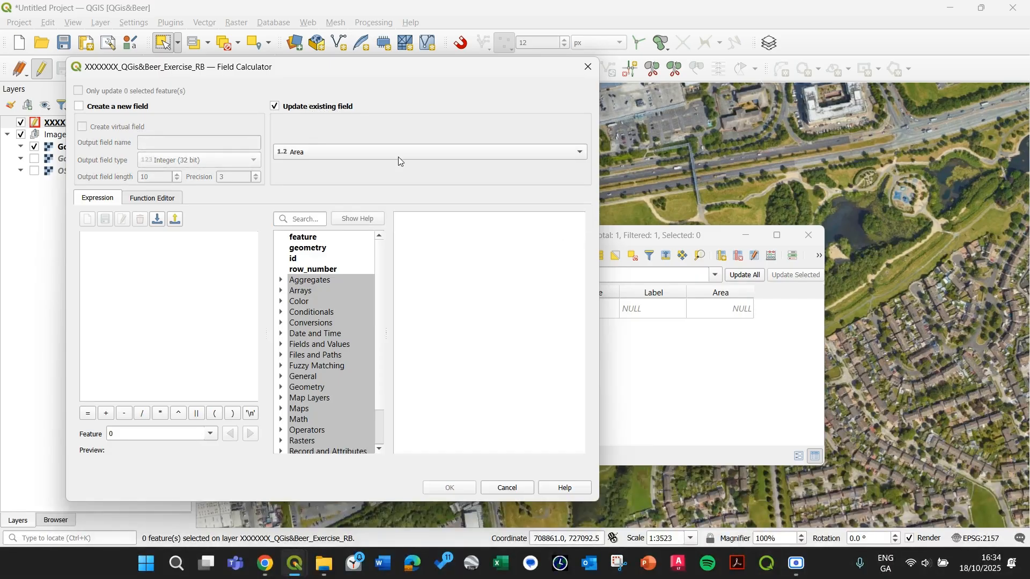
# Step: Enter $area as the calculation expression for the existing Area field
pyautogui.click(178, 261)
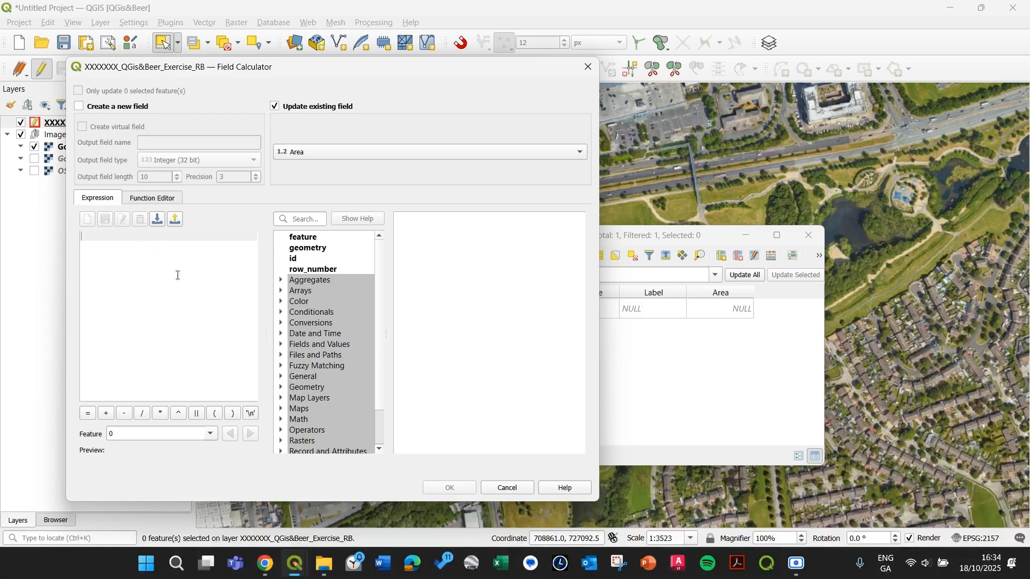
pyautogui.write('$area')
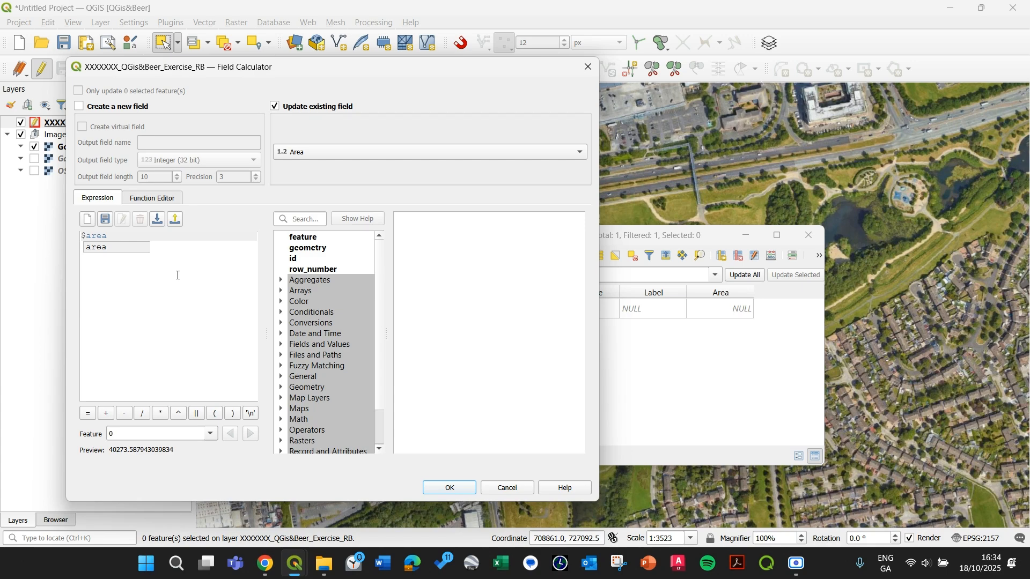
pyautogui.press('Escape')
pyautogui.write('x')
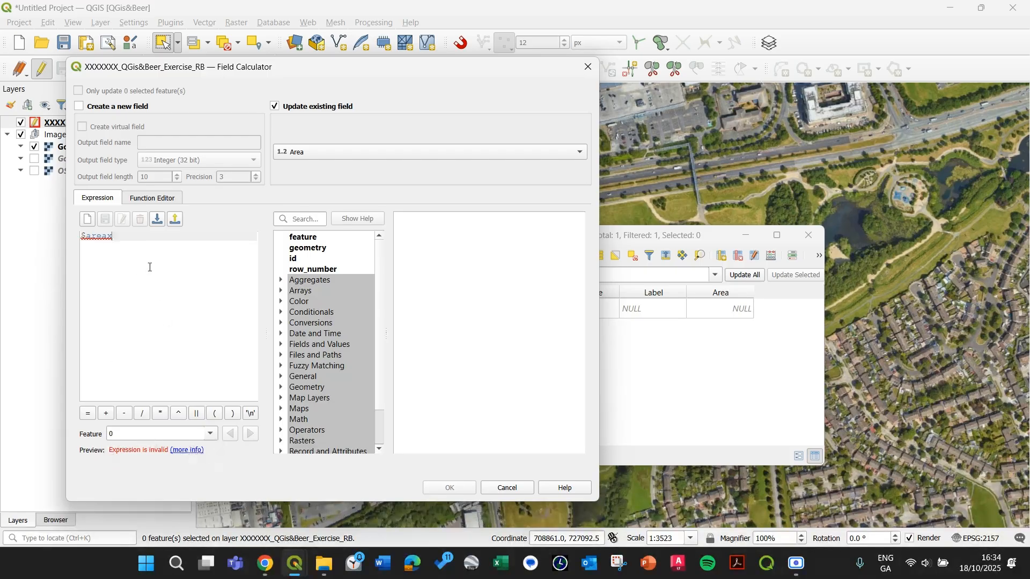
pyautogui.press('BackSpace')
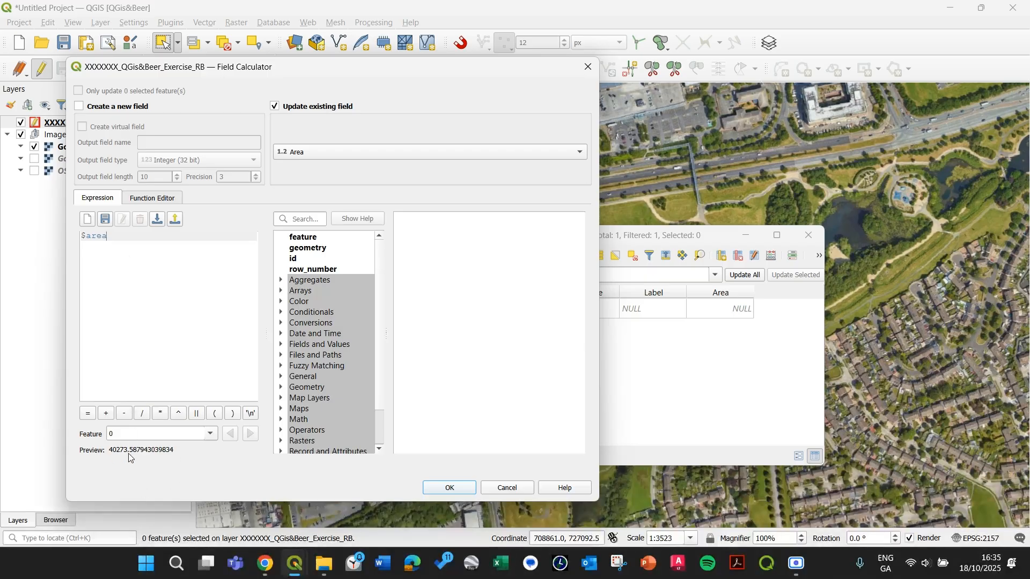
# Step: Try dividing the area expression by 10000, and restore it to $area
pyautogui.click(116, 242)
pyautogui.write('/')
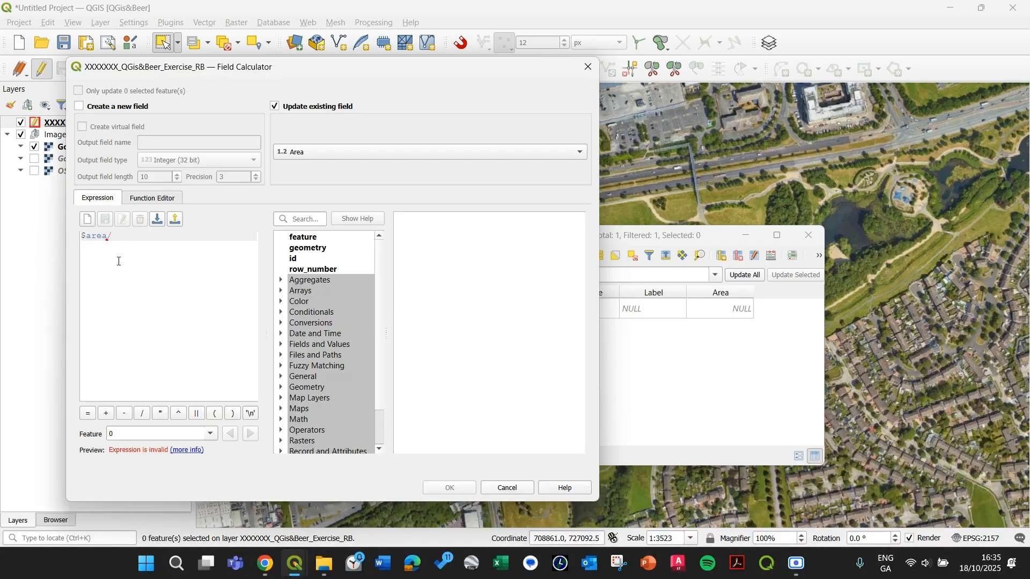
pyautogui.write('10000')
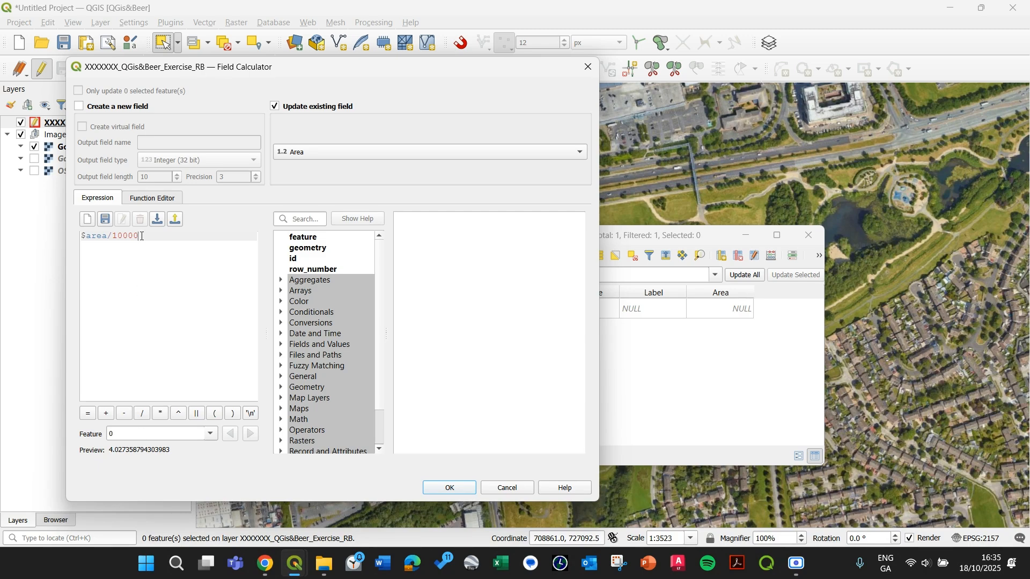
pyautogui.moveTo(109, 237); pyautogui.dragTo(140, 237)
pyautogui.press('BackSpace')
# Step: Apply the $area expression to fill the Area field of the site boundary
pyautogui.click(458, 487)
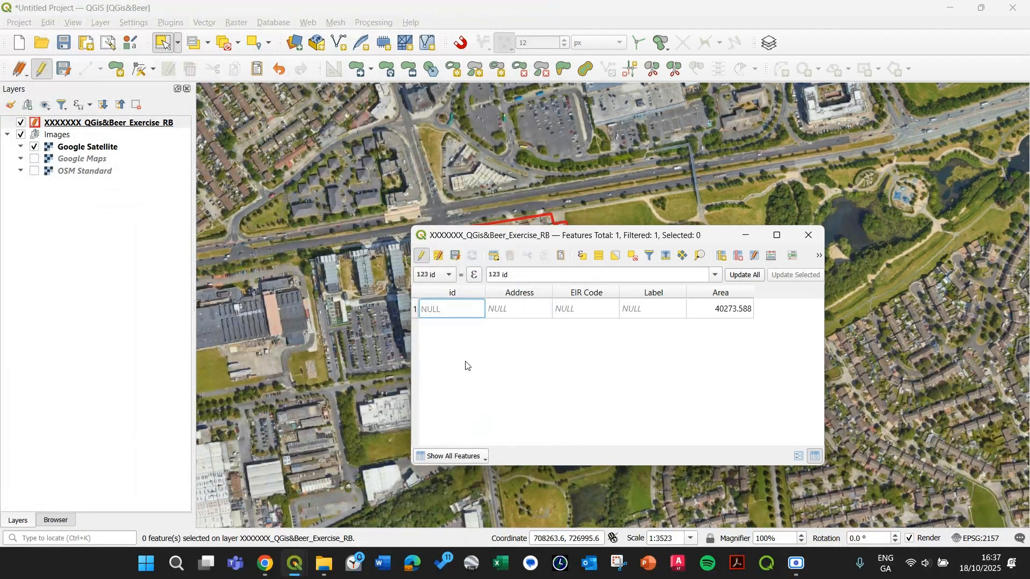
pyautogui.click(771, 256)
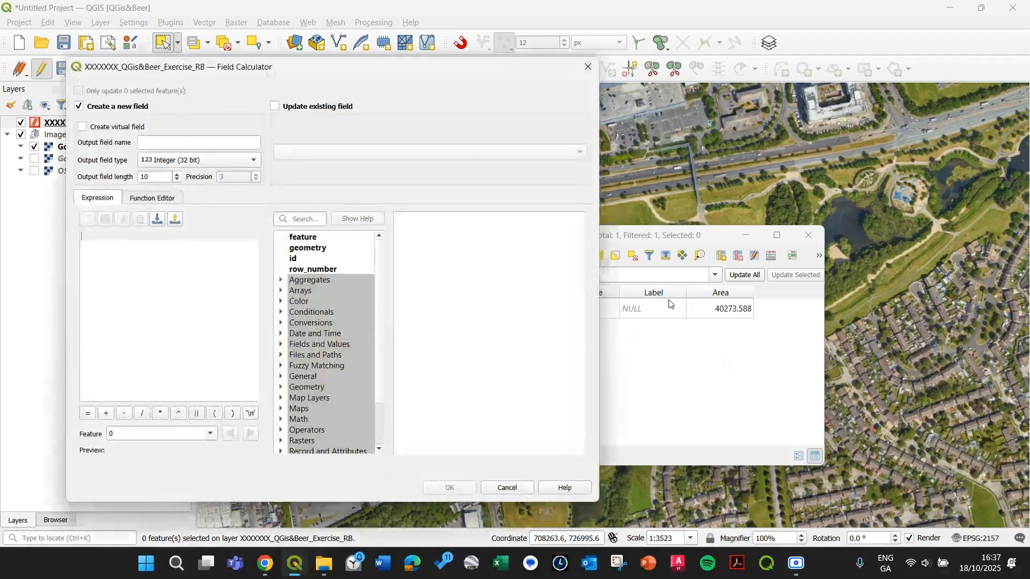
pyautogui.click(587, 67)
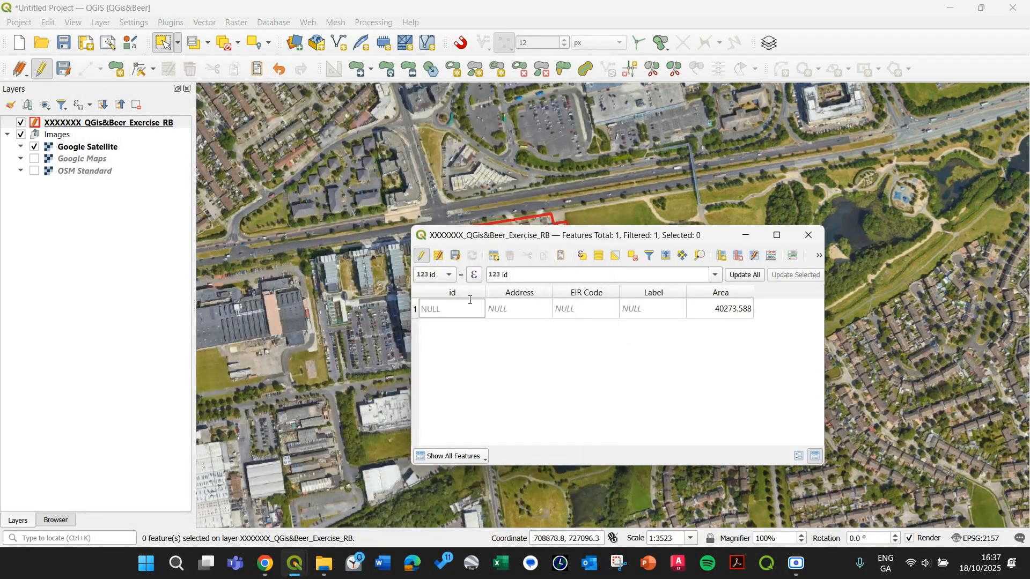
# Step: Define a new Decimal number (real) field named Perimeter in the Field Calculator
pyautogui.click(771, 256)
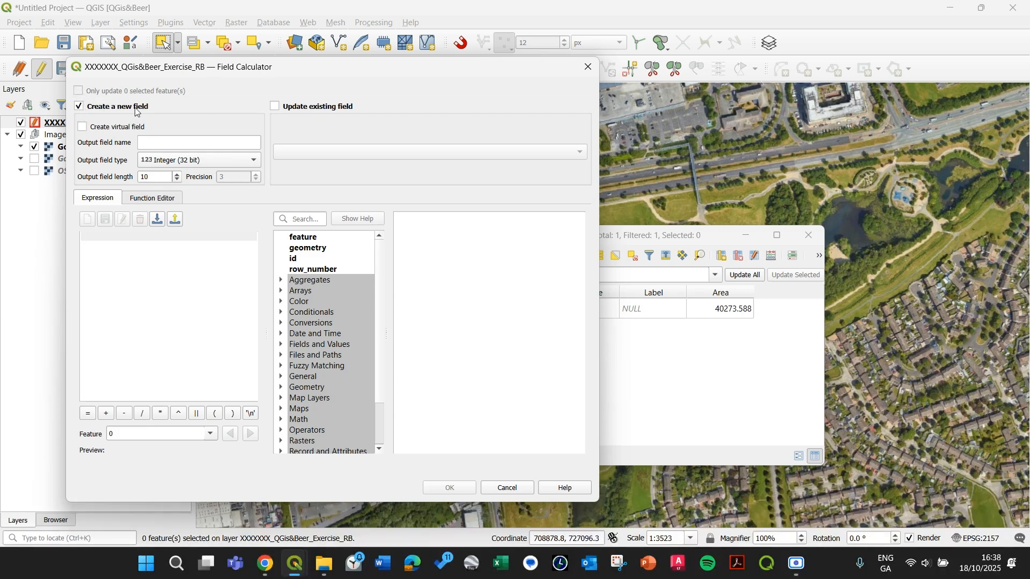
pyautogui.click(167, 142)
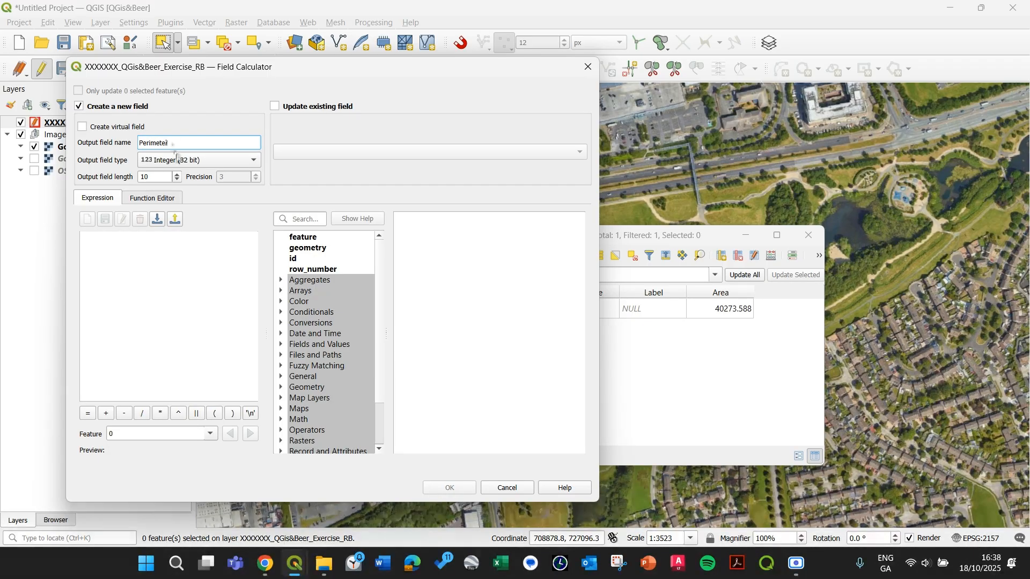
pyautogui.click(178, 160)
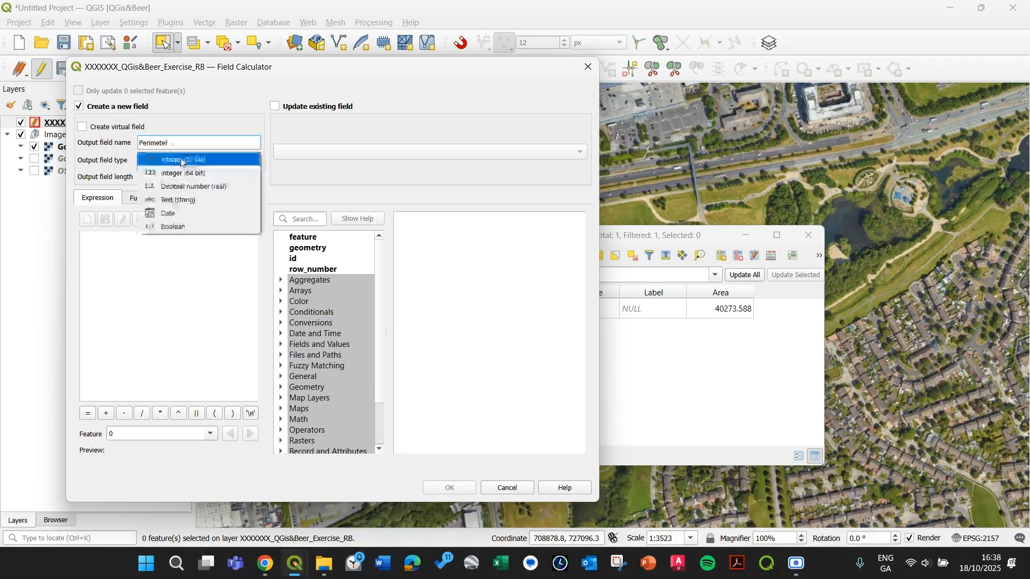
pyautogui.click(208, 191)
pyautogui.click(193, 258)
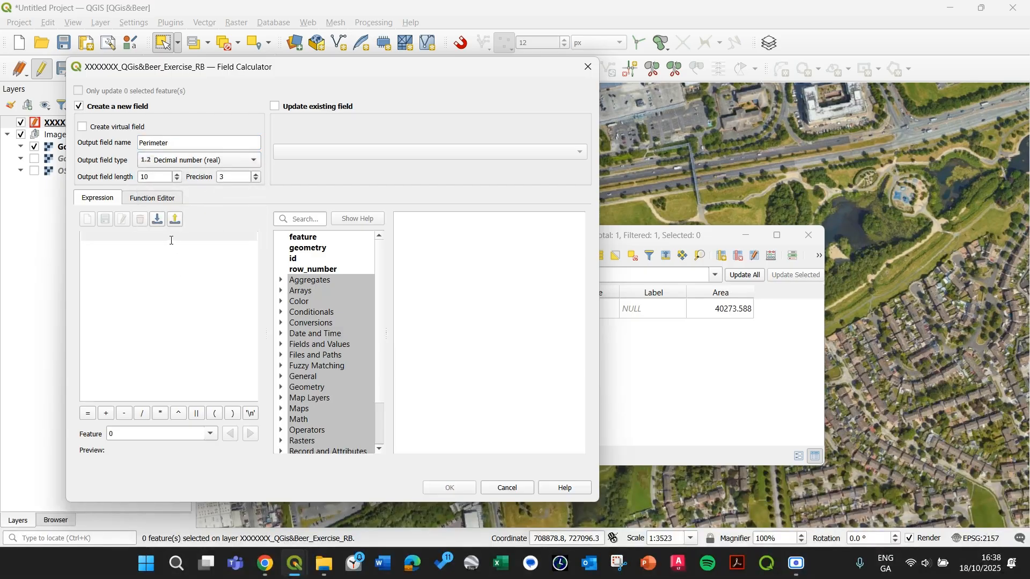
# Step: Enter $perimeter as the expression for the new Perimeter field
pyautogui.write('s')
pyautogui.write('per')
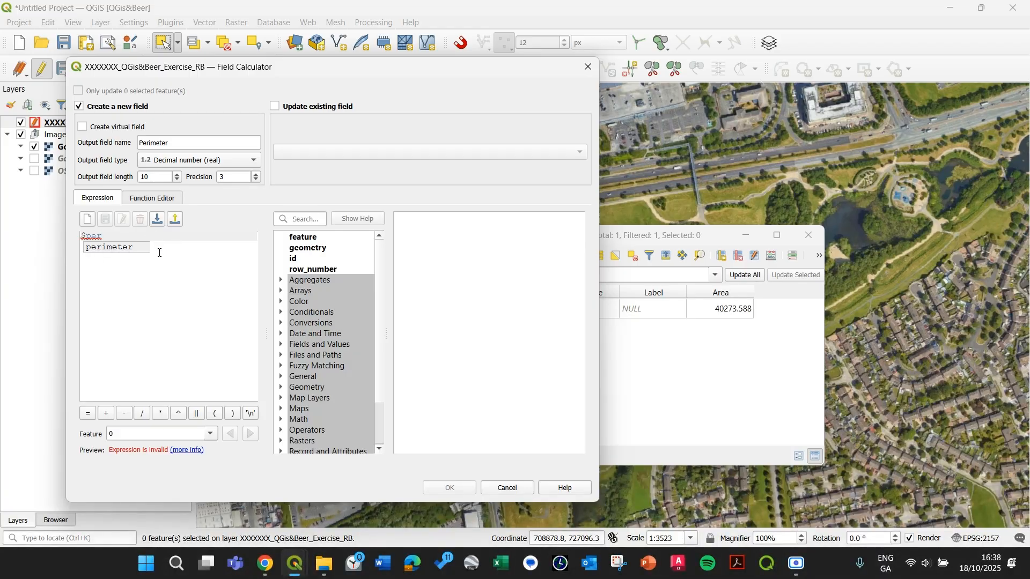
pyautogui.doubleClick(125, 251)
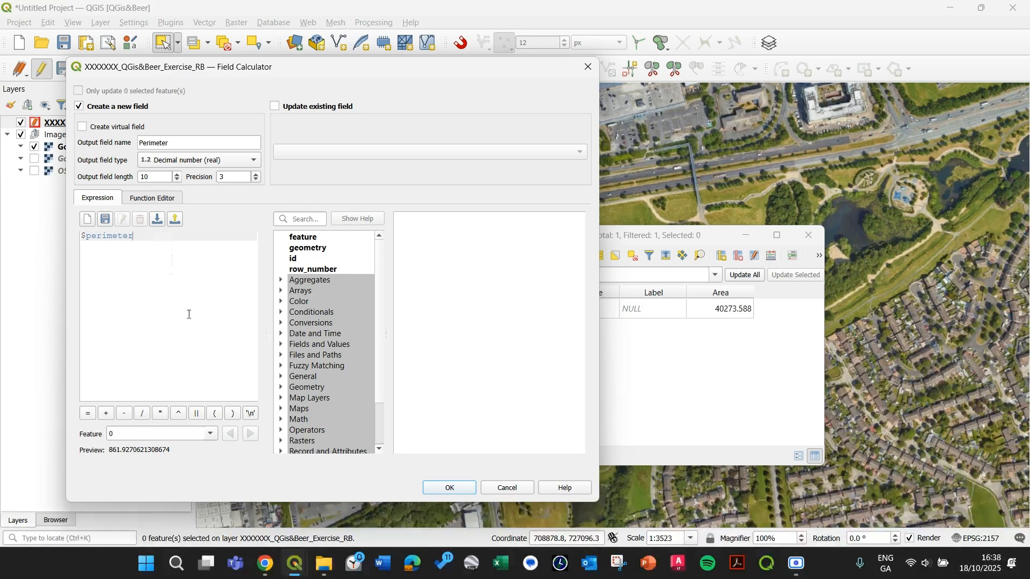
# Step: Widen the function list and search it for length functions
pyautogui.moveTo(387, 335); pyautogui.dragTo(434, 331)
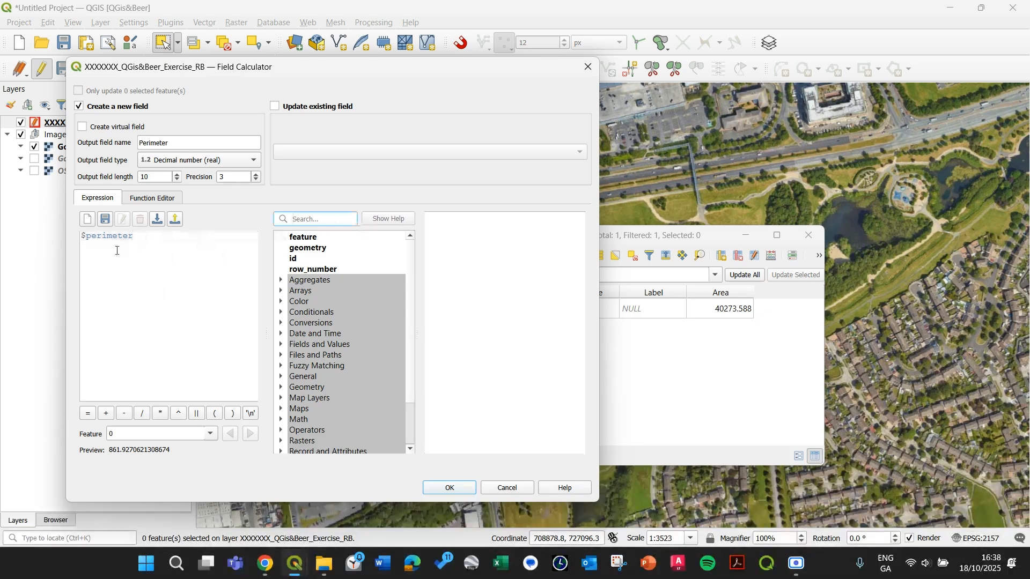
pyautogui.click(324, 220)
pyautogui.write('lenght')
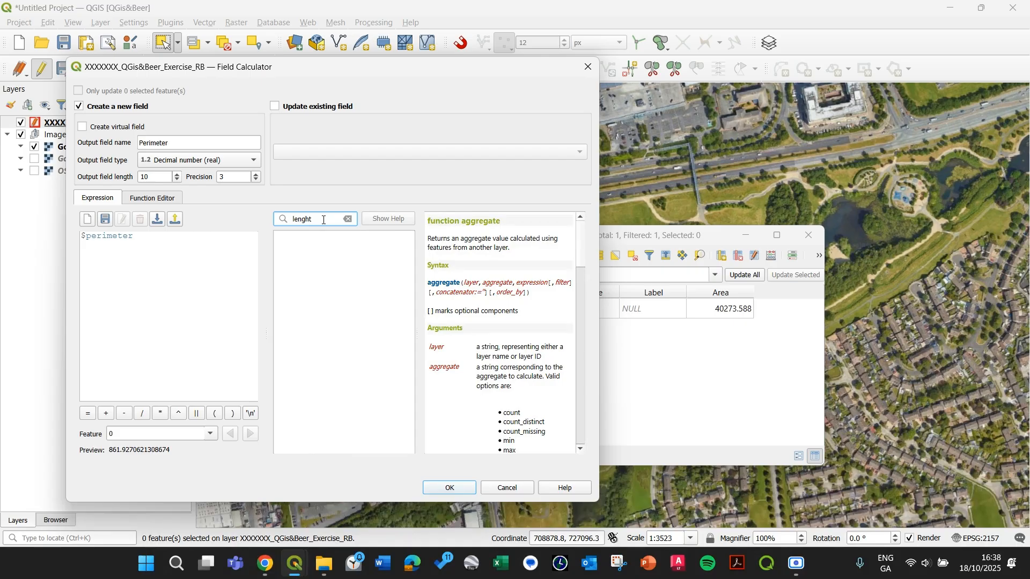
pyautogui.moveTo(306, 219); pyautogui.dragTo(313, 219)
pyautogui.doubleClick(314, 220)
pyautogui.click(315, 220)
pyautogui.write('h')
pyautogui.press('BackSpace')
pyautogui.press('BackSpace')
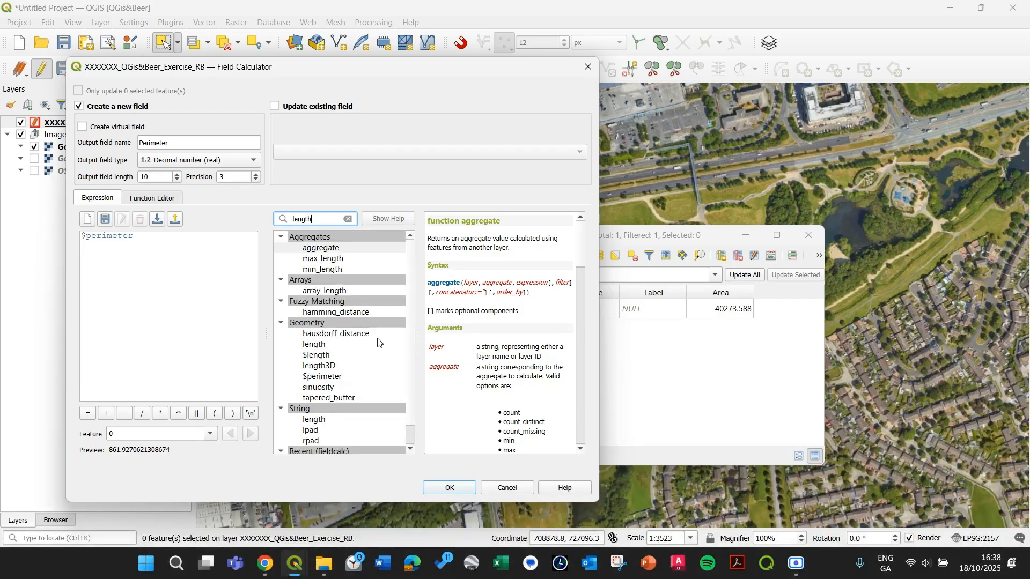
# Step: Create the Perimeter field with the $perimeter expression
pyautogui.click(187, 321)
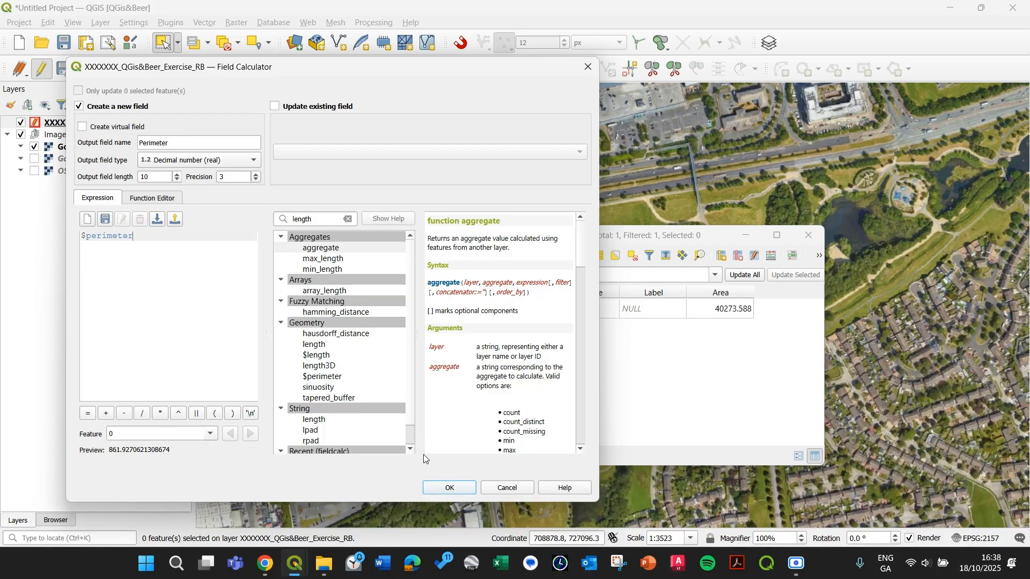
pyautogui.click(449, 487)
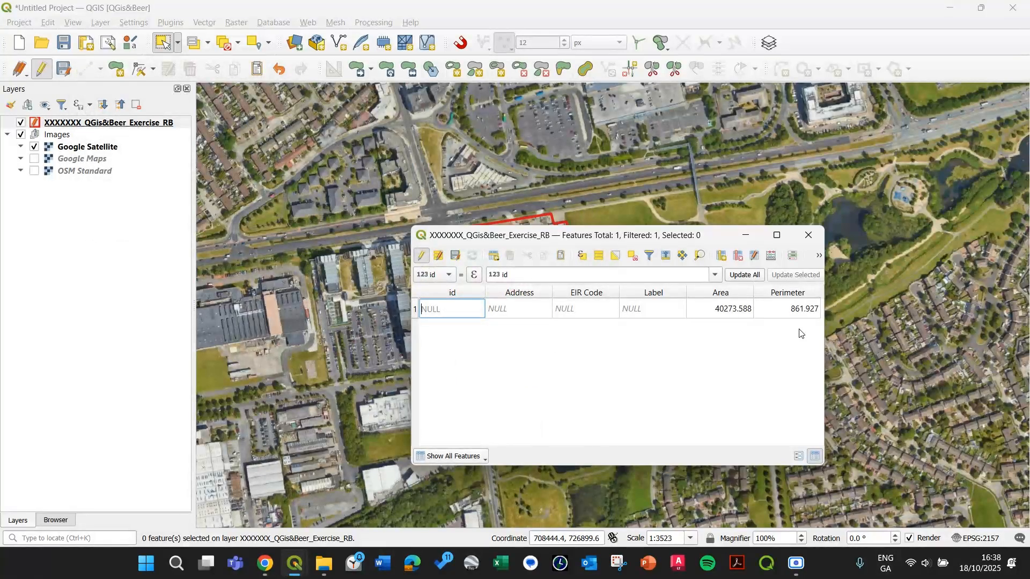
pyautogui.click(616, 366)
# Step: Fill the boundary feature's Label cell with Proposed Development Boundary
pyautogui.doubleClick(657, 309)
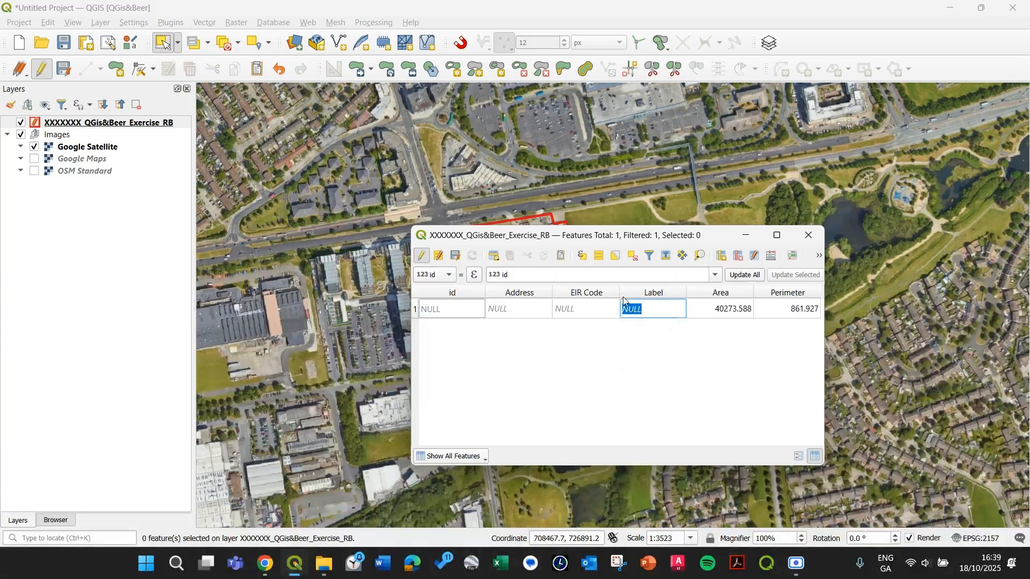
pyautogui.write('Pro')
pyautogui.write('posed Site Bo')
pyautogui.press('BackSpace')
pyautogui.press('BackSpace')
pyautogui.press('BackSpace')
pyautogui.press('BackSpace')
pyautogui.write('Development Boundary')
pyautogui.press('Return')
# Step: Save the layer edits, end the editing session and close the attribute table
pyautogui.click(456, 255)
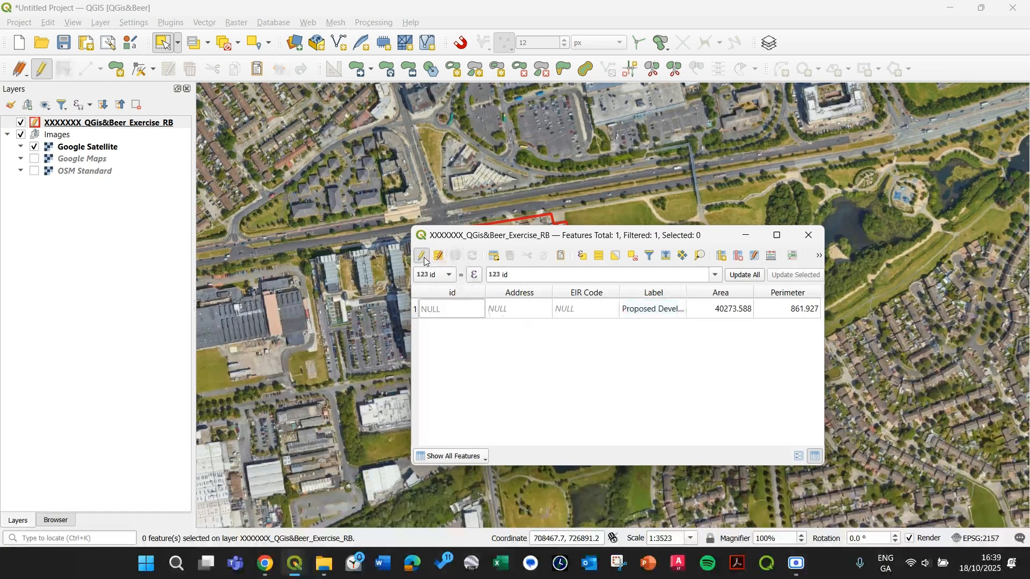
pyautogui.click(423, 257)
pyautogui.click(809, 235)
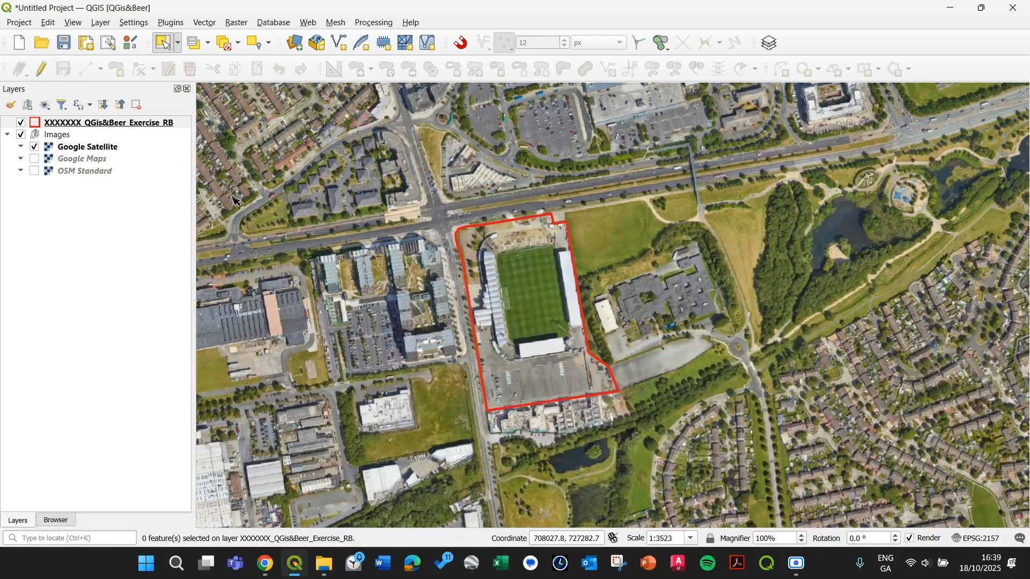
# Step: Turn on Single Labels in the layer properties of the XXXXXXX_QGis&Beer_Exercise_RB boundary layer
pyautogui.doubleClick(122, 127)
pyautogui.click(226, 169)
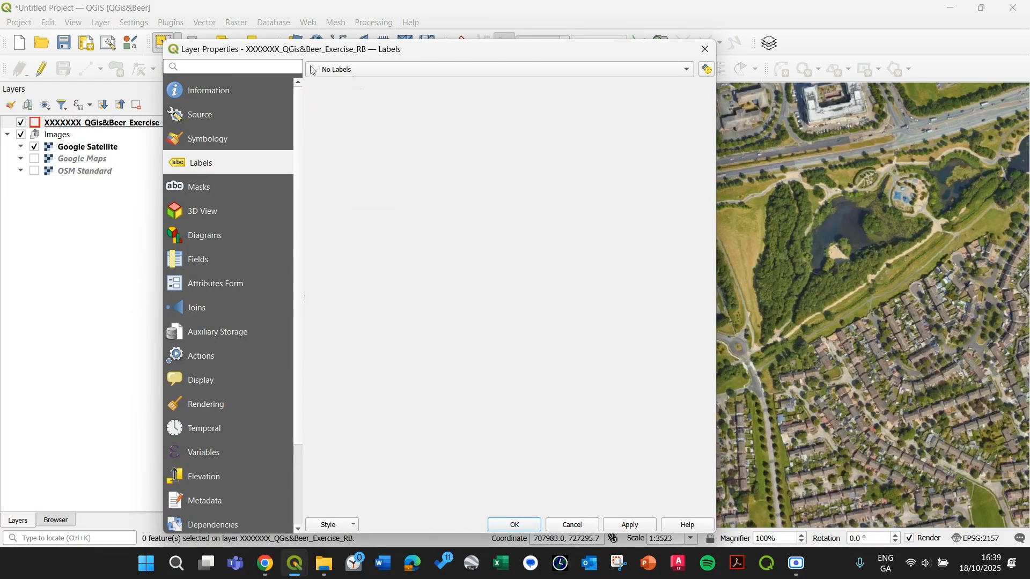
pyautogui.click(360, 70)
pyautogui.click(370, 86)
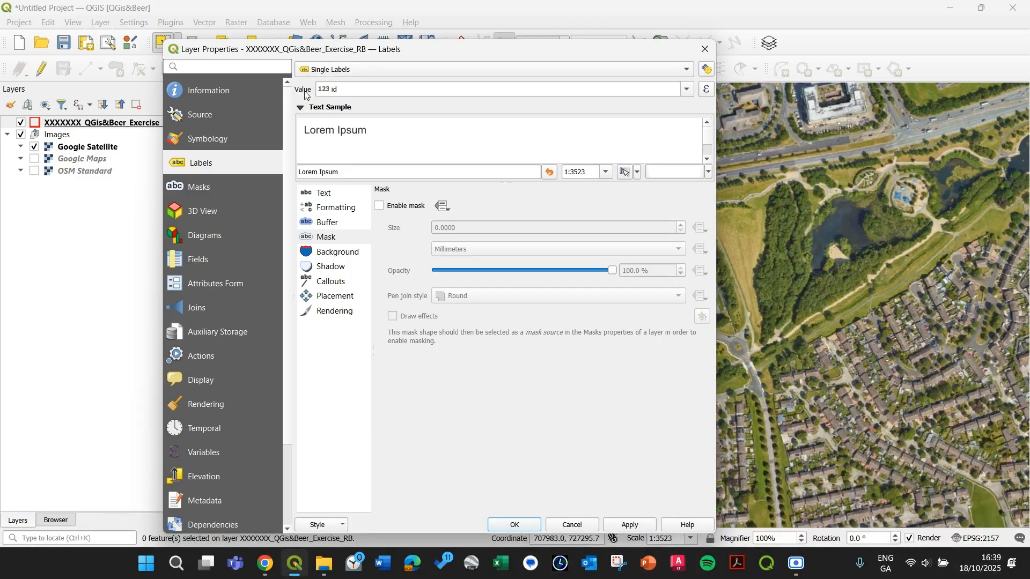
# Step: Use the Label field as the value for the boundary layer's labels
pyautogui.moveTo(323, 52); pyautogui.dragTo(246, 38)
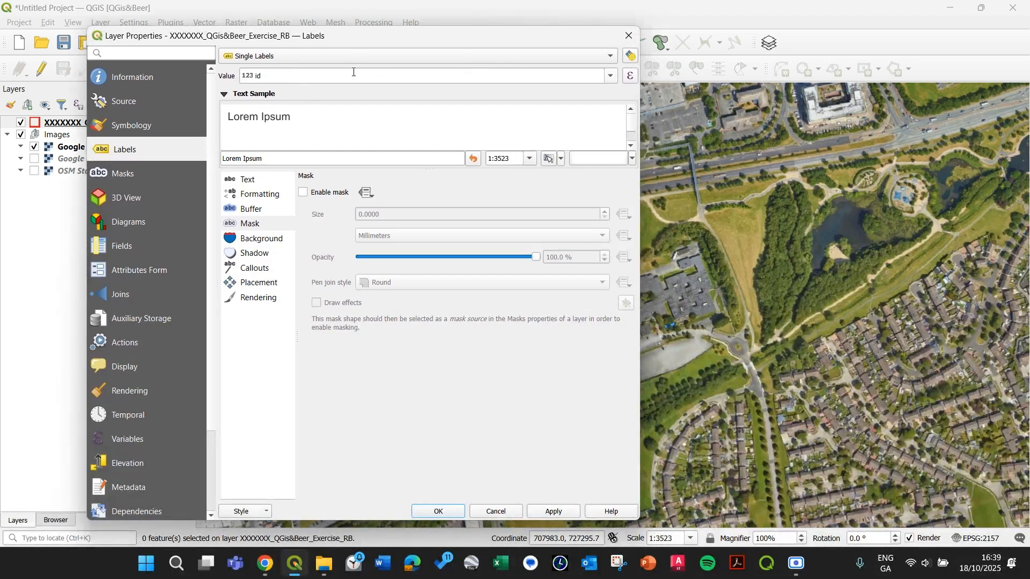
pyautogui.click(612, 75)
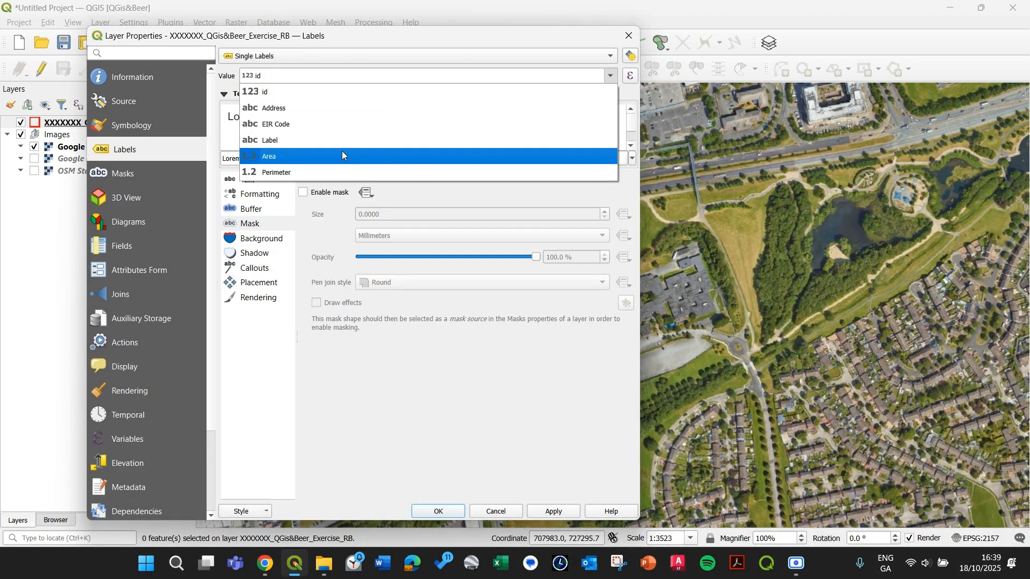
pyautogui.click(340, 141)
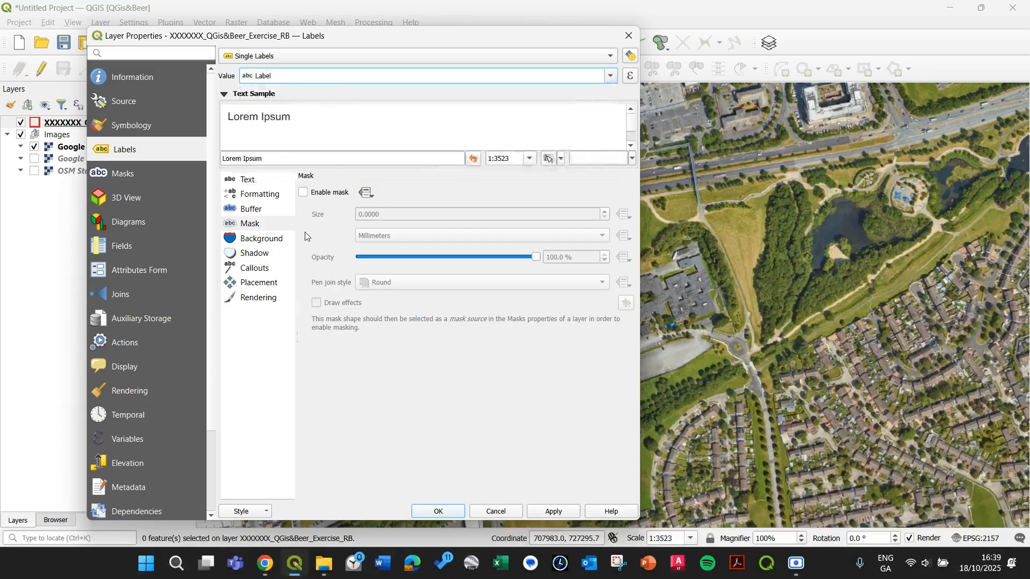
pyautogui.click(611, 76)
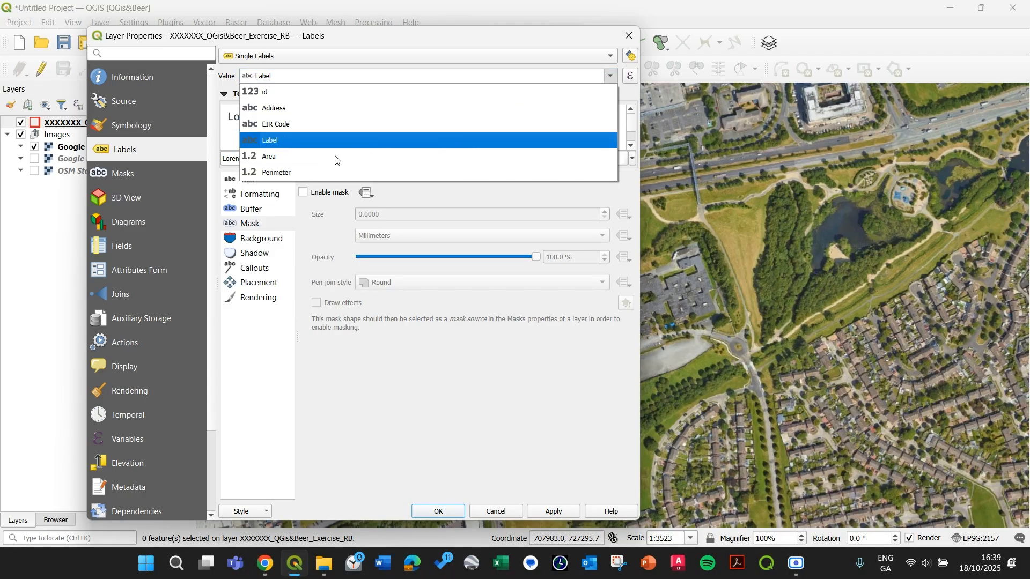
pyautogui.click(254, 80)
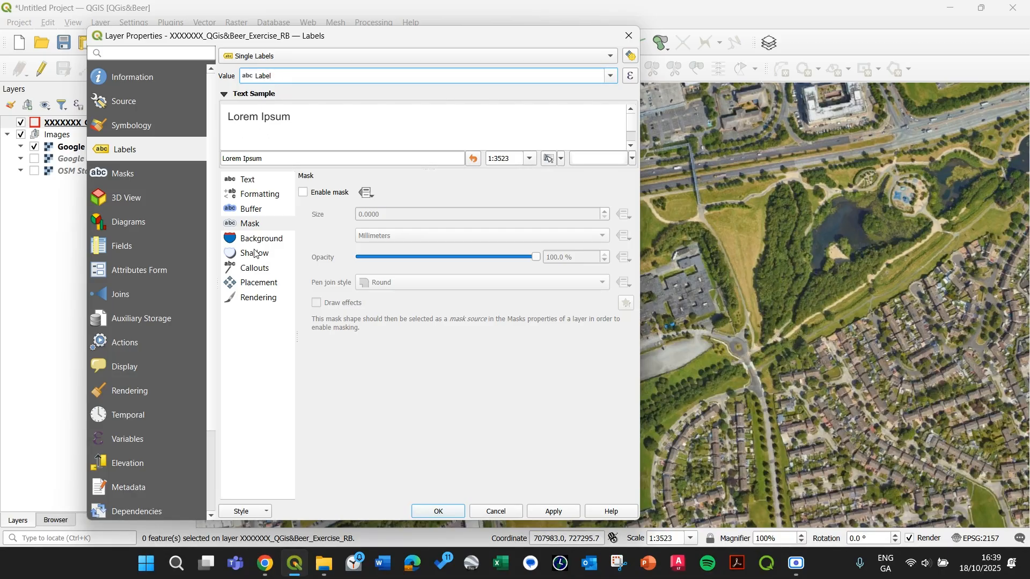
# Step: Review the label text and formatting settings, and enable a text buffer around the boundary labels
pyautogui.click(263, 182)
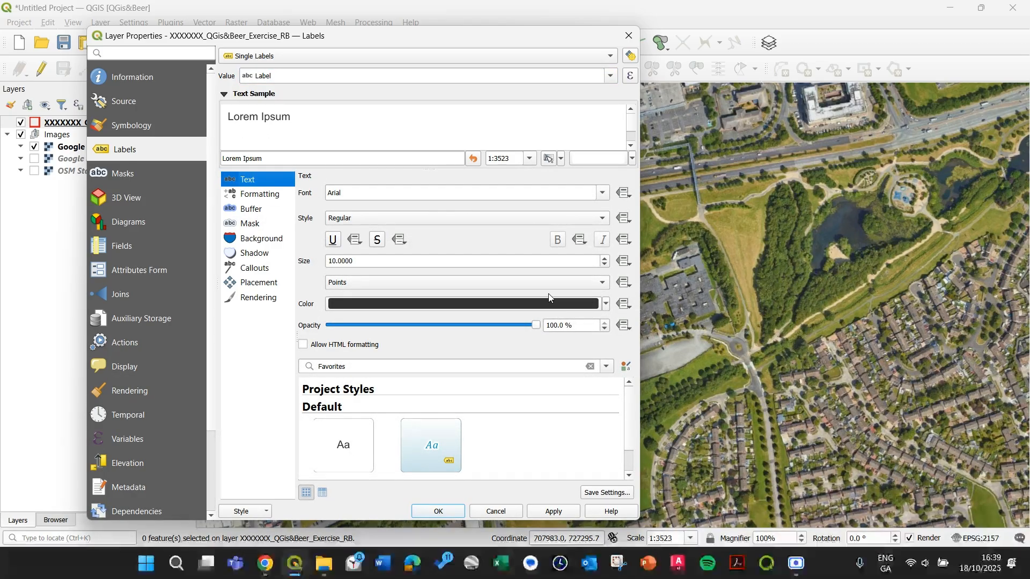
pyautogui.click(291, 197)
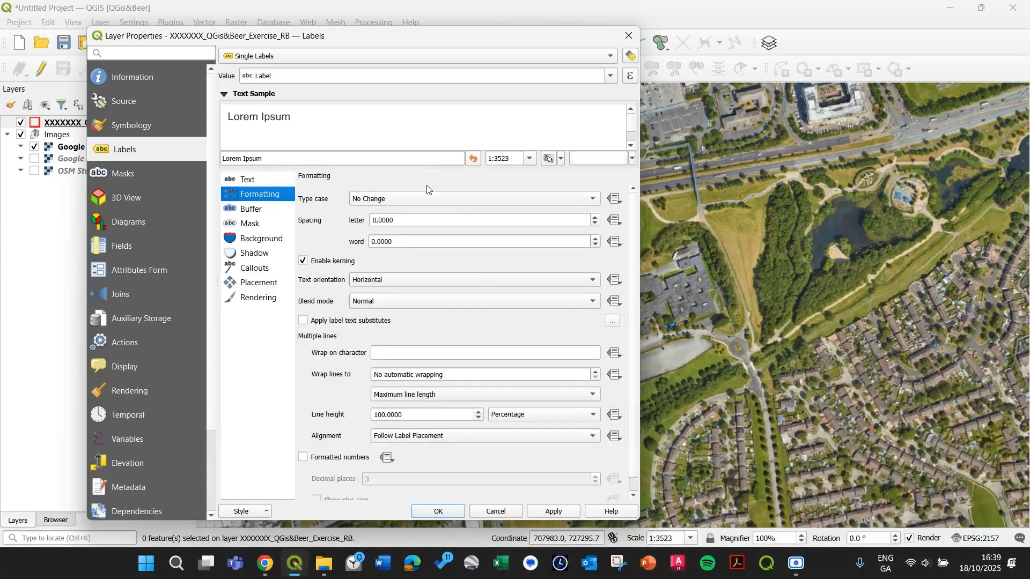
pyautogui.click(279, 210)
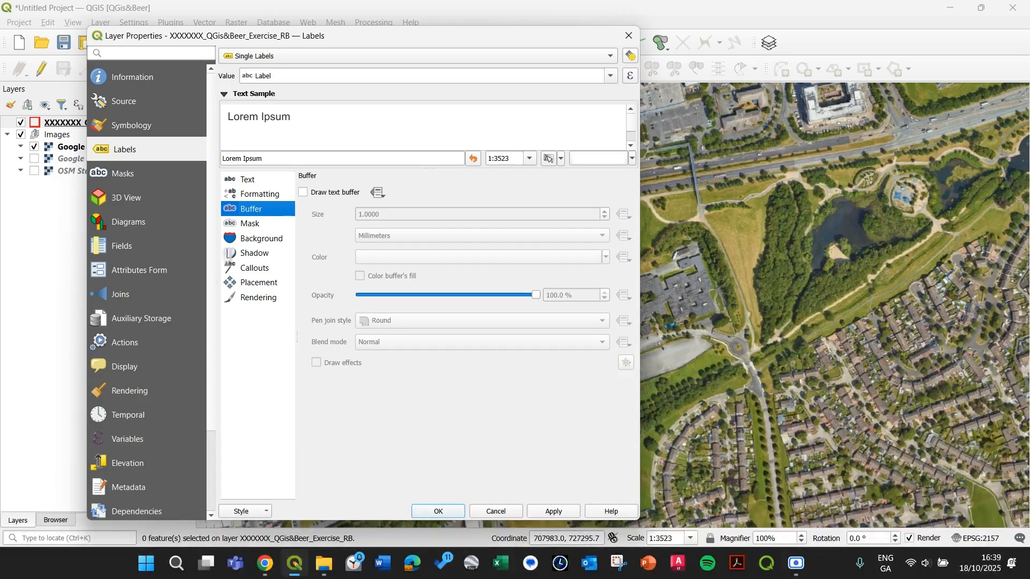
pyautogui.click(304, 192)
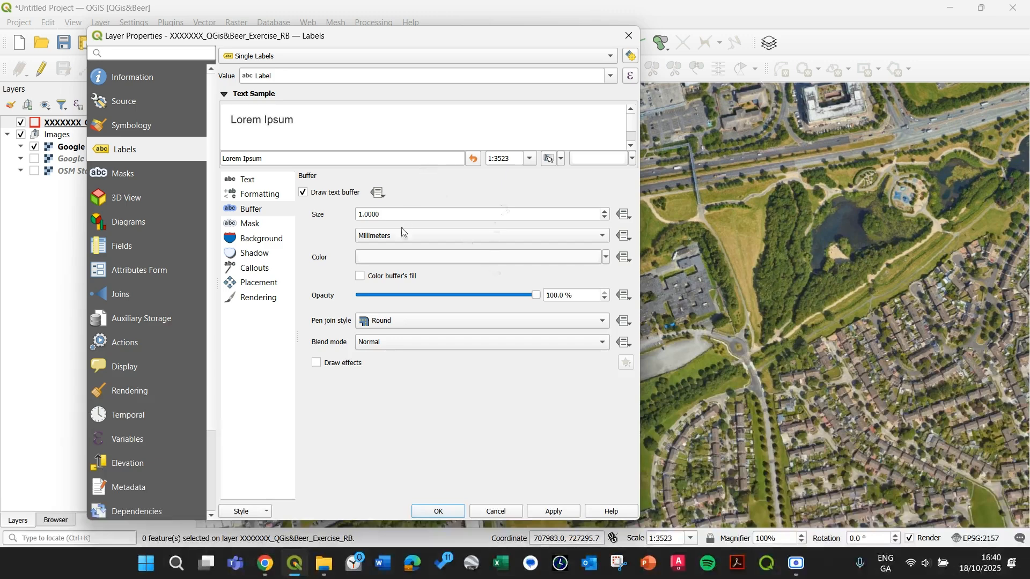
pyautogui.click(253, 225)
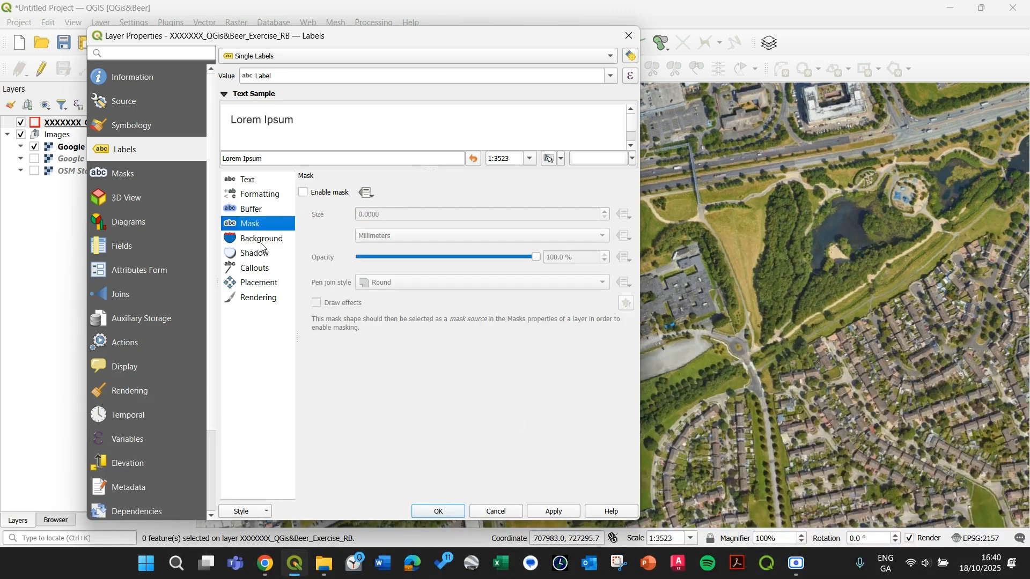
# Step: Open the background settings of the boundary labels and apply the label settings made so far to the map
pyautogui.click(263, 242)
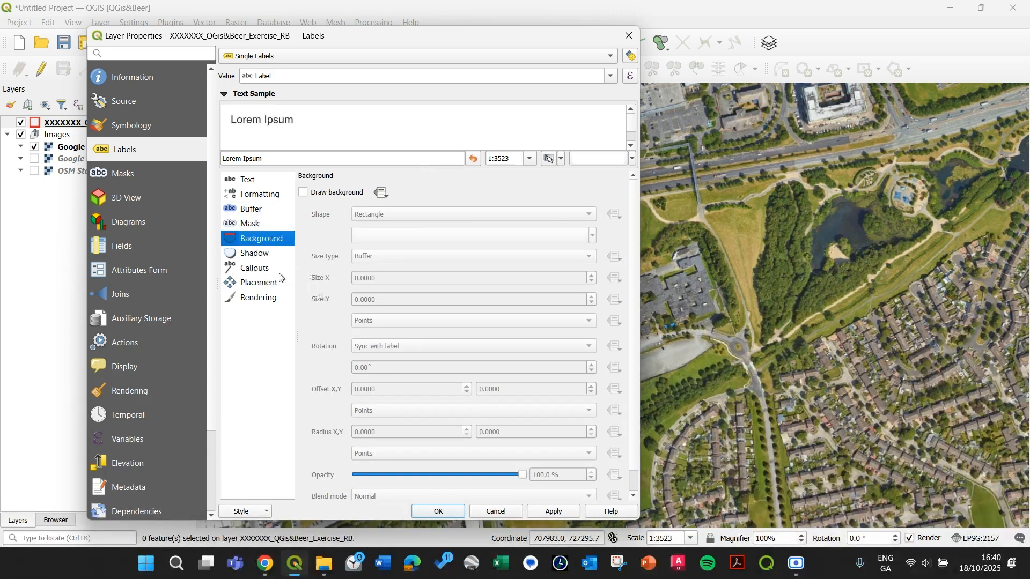
pyautogui.moveTo(304, 45); pyautogui.dragTo(241, 29)
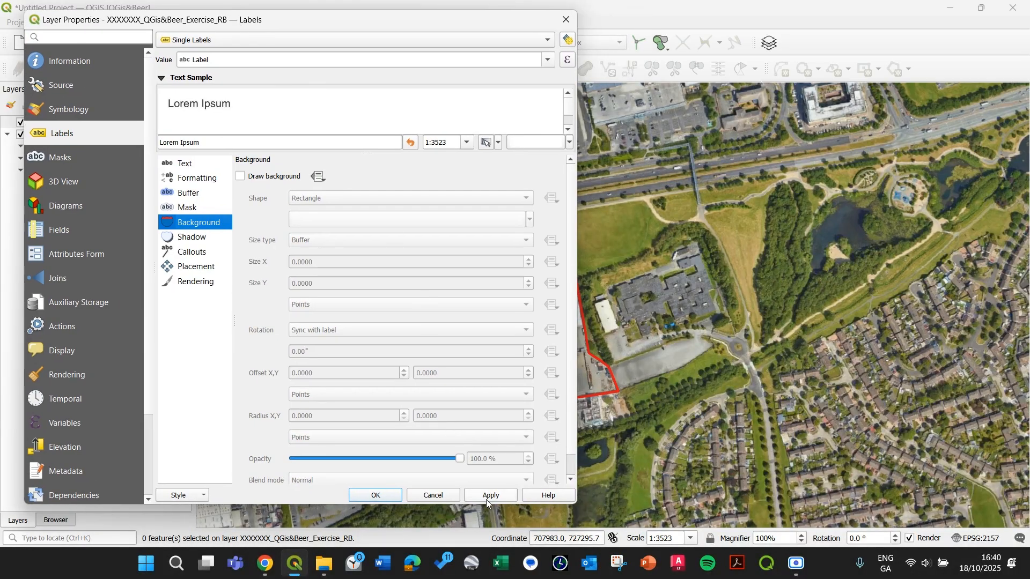
pyautogui.moveTo(565, 504); pyautogui.dragTo(570, 489)
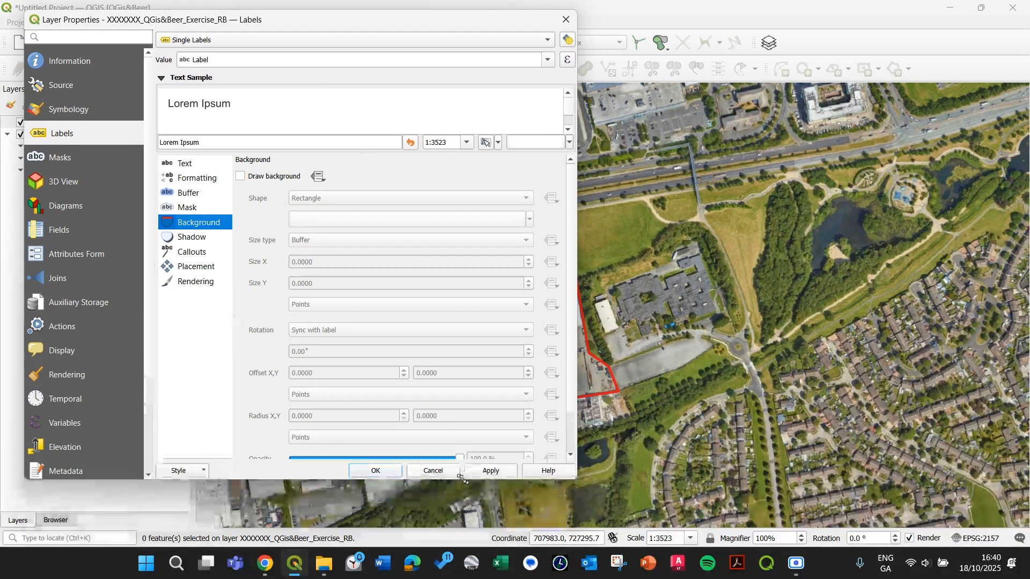
pyautogui.click(504, 478)
pyautogui.moveTo(392, 25); pyautogui.dragTo(609, 35)
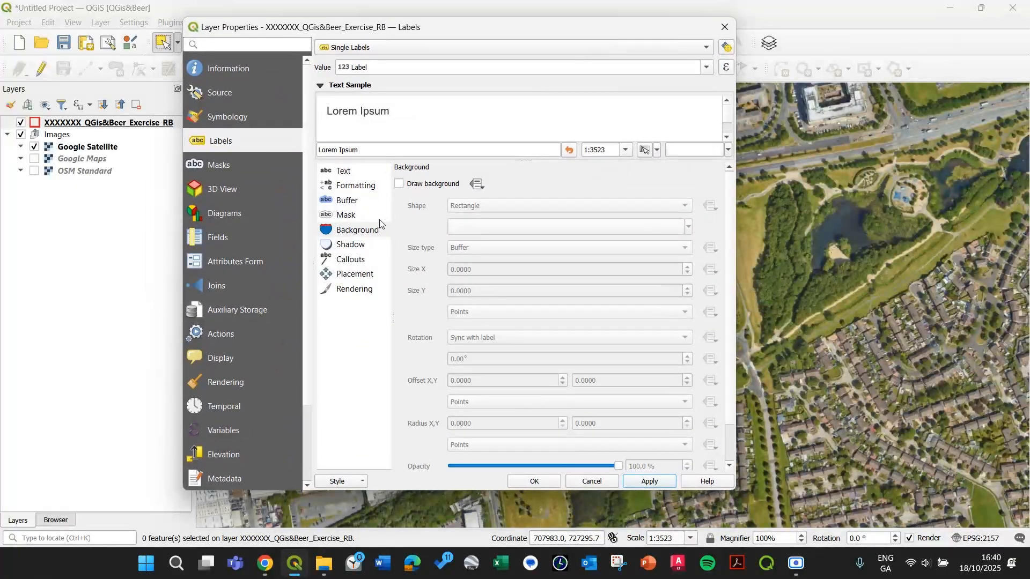
# Step: Enable a background behind the boundary labels with a Rectangle shape
pyautogui.click(361, 238)
pyautogui.click(399, 185)
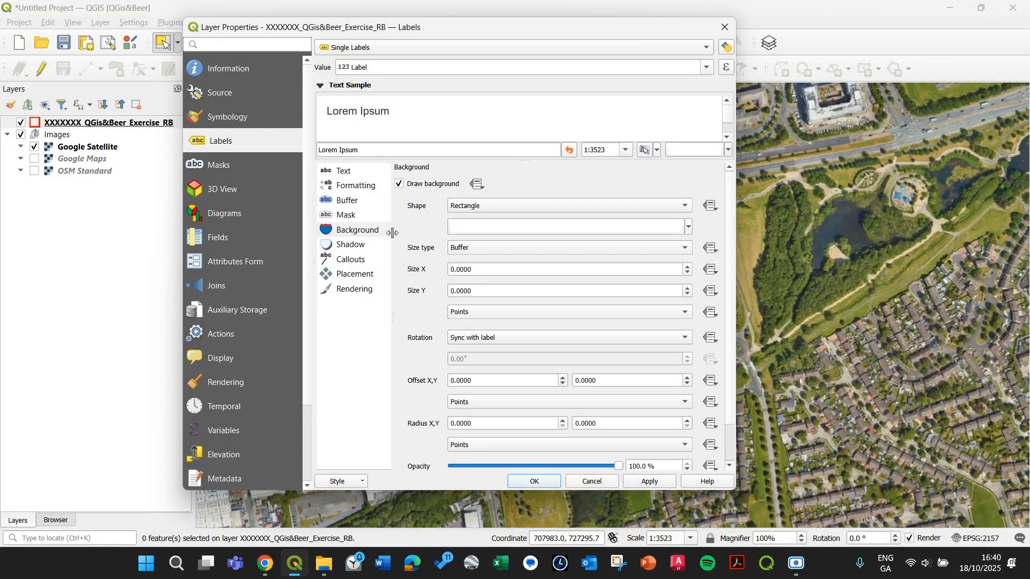
pyautogui.click(498, 207)
pyautogui.click(523, 207)
# Step: Set the opacity of the label background's fill symbol to 70%
pyautogui.click(584, 226)
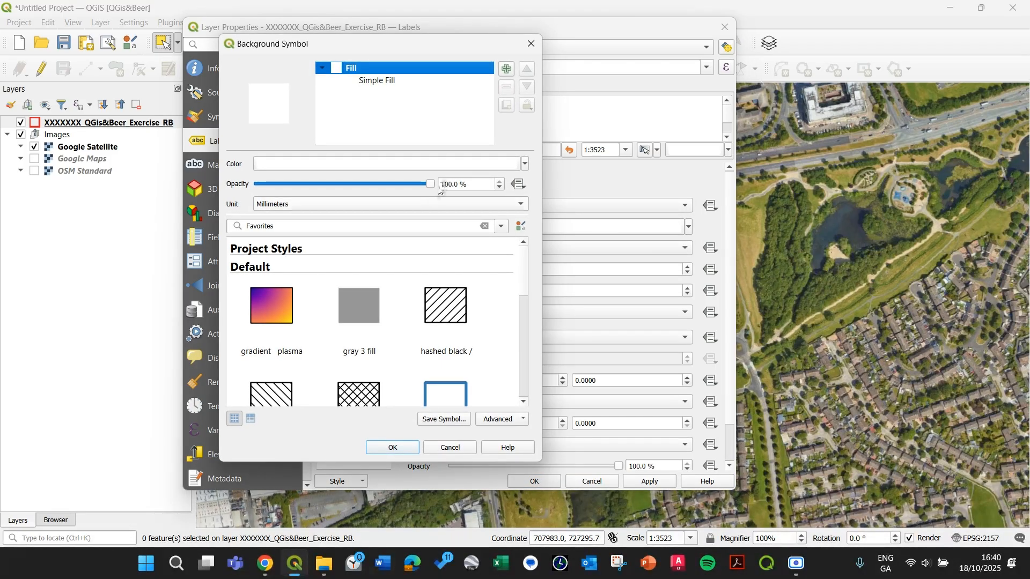
pyautogui.click(531, 44)
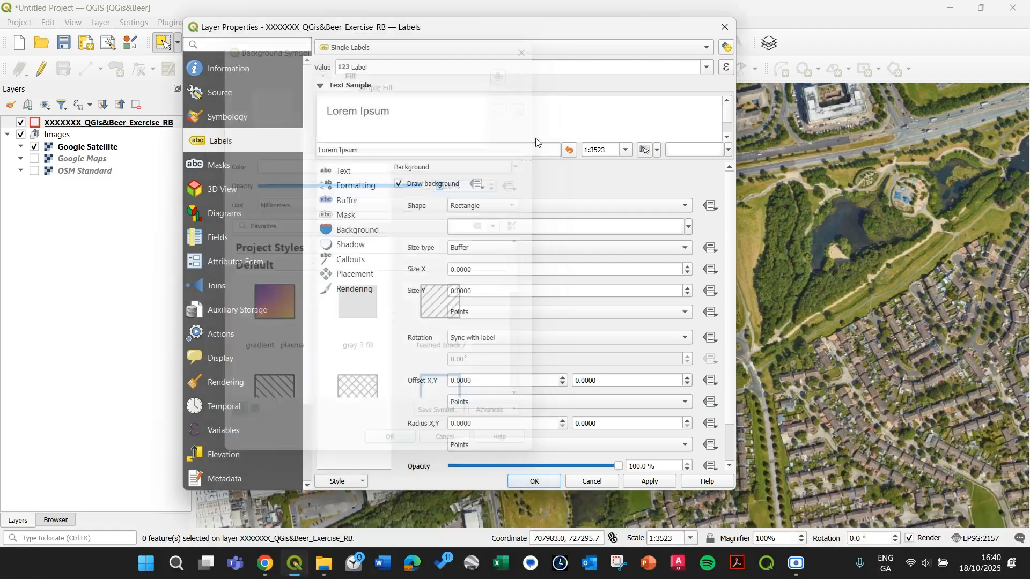
pyautogui.click(572, 228)
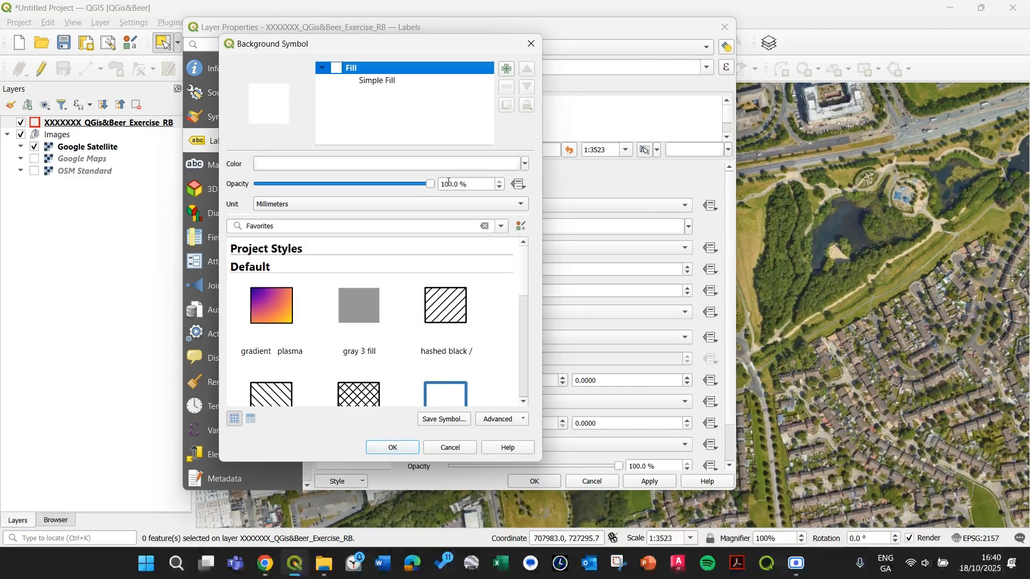
pyautogui.moveTo(450, 185); pyautogui.dragTo(442, 185)
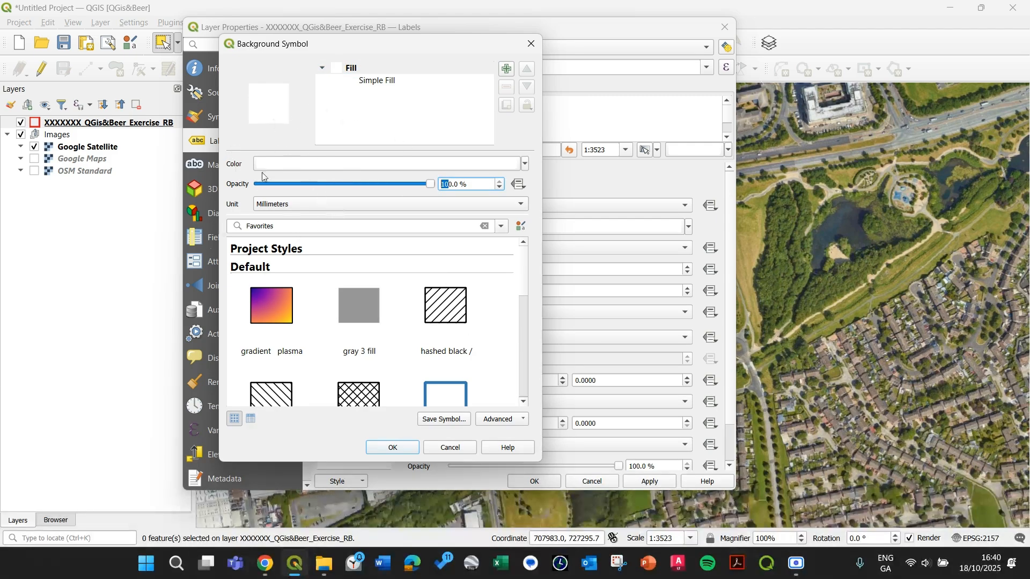
pyautogui.write('7')
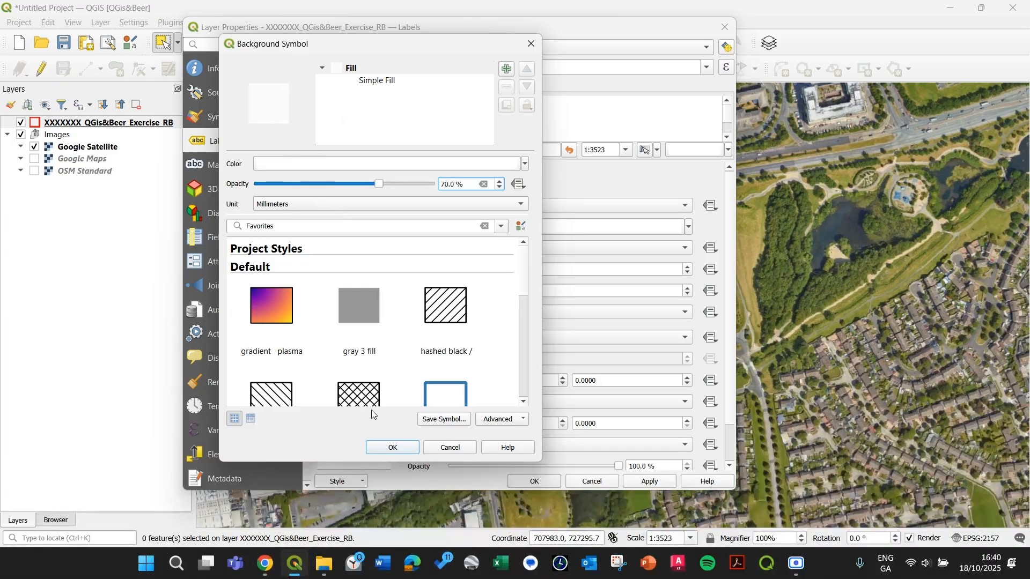
pyautogui.click(399, 457)
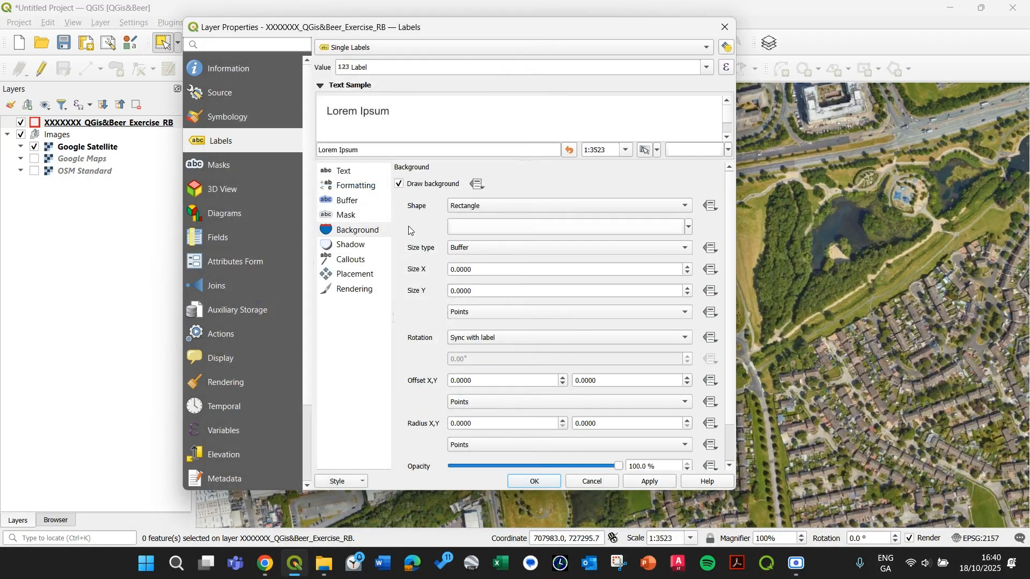
# Step: Set the label background's Size X and Size Y buffers to 2.5 points each and apply the change
pyautogui.doubleClick(479, 271)
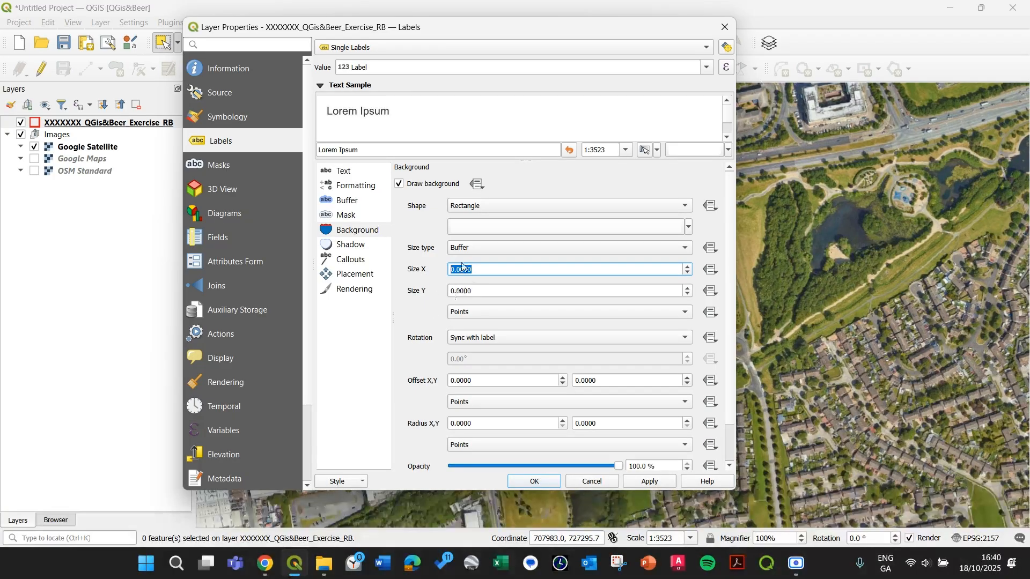
pyautogui.write('2.5')
pyautogui.press('Tab')
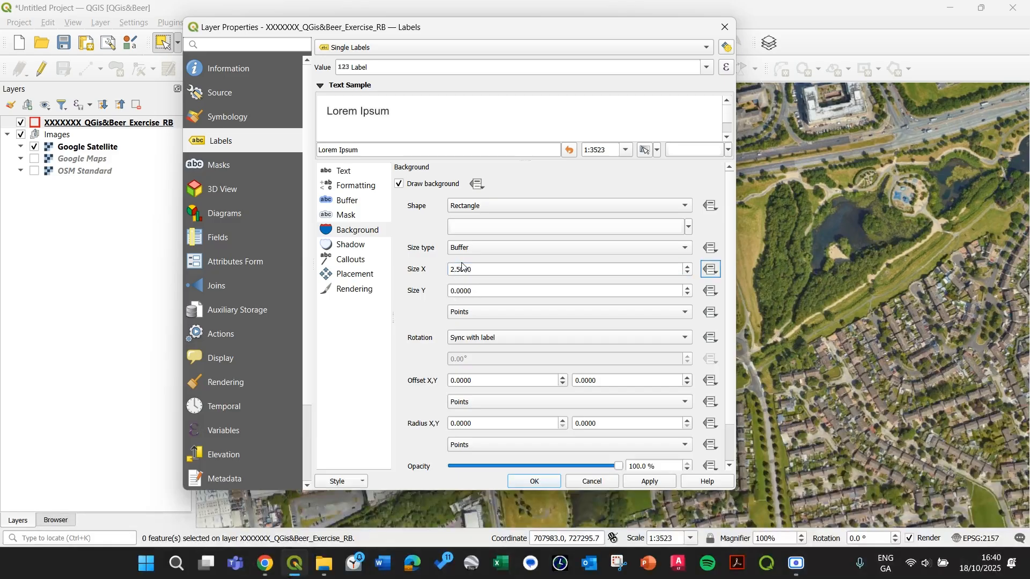
pyautogui.doubleClick(469, 290)
pyautogui.write('2.5')
pyautogui.press('Tab')
pyautogui.scroll(-1, 735, 380)
pyautogui.click(648, 482)
# Step: Enable a drop shadow for the boundary labels and review the callout options
pyautogui.moveTo(509, 30); pyautogui.dragTo(559, 51)
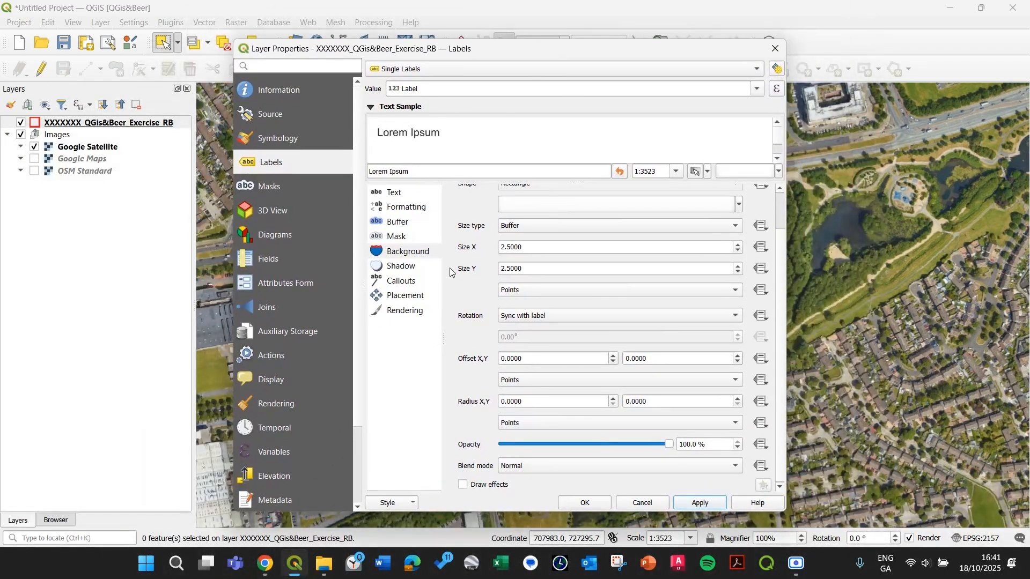
pyautogui.click(413, 268)
pyautogui.click(450, 206)
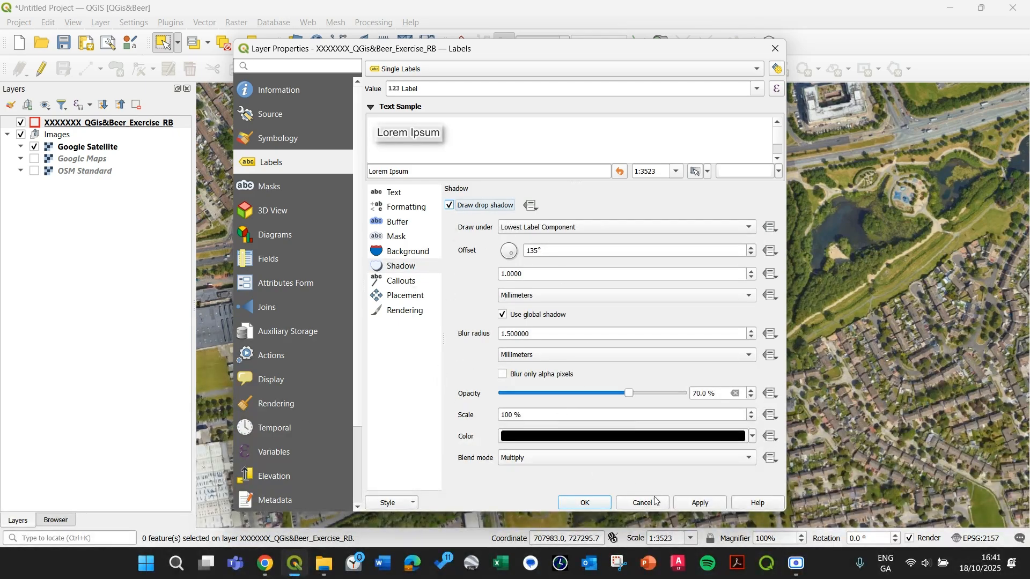
pyautogui.click(407, 281)
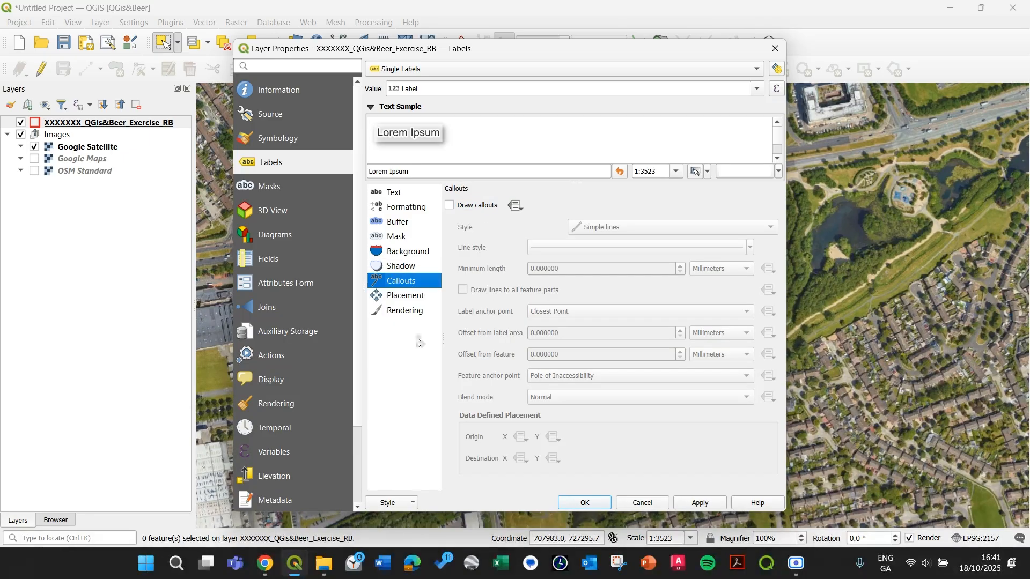
pyautogui.moveTo(498, 48); pyautogui.dragTo(232, 43)
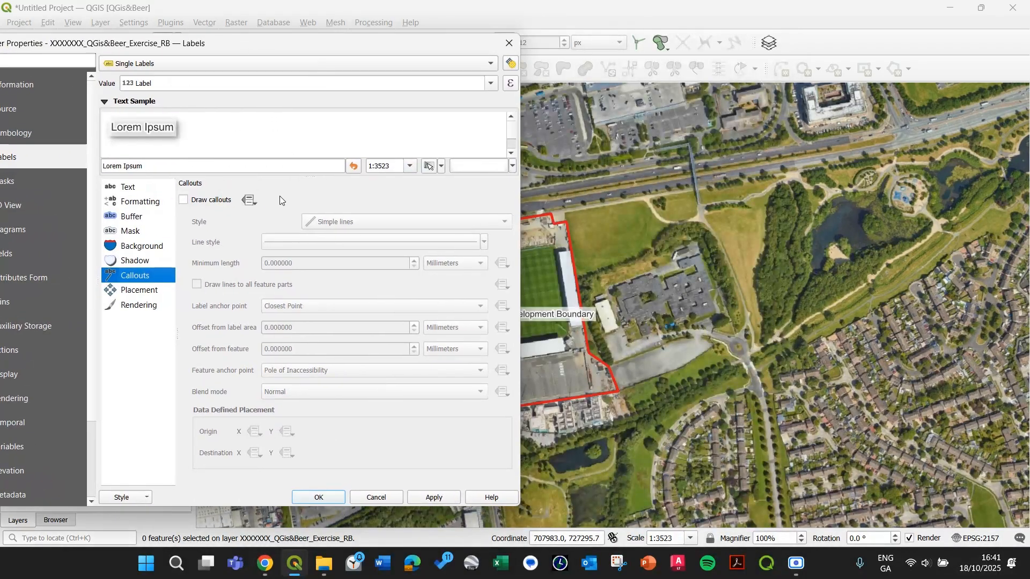
# Step: Check the label's position on the map and set the boundary labels' placement mode to Outside Polygons
pyautogui.click(140, 292)
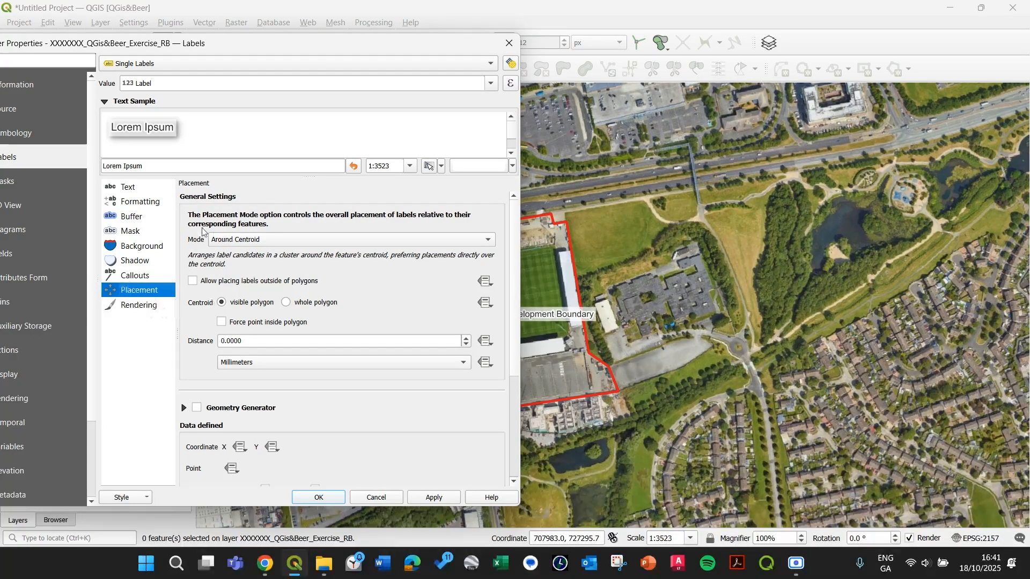
pyautogui.moveTo(288, 43); pyautogui.dragTo(493, 513)
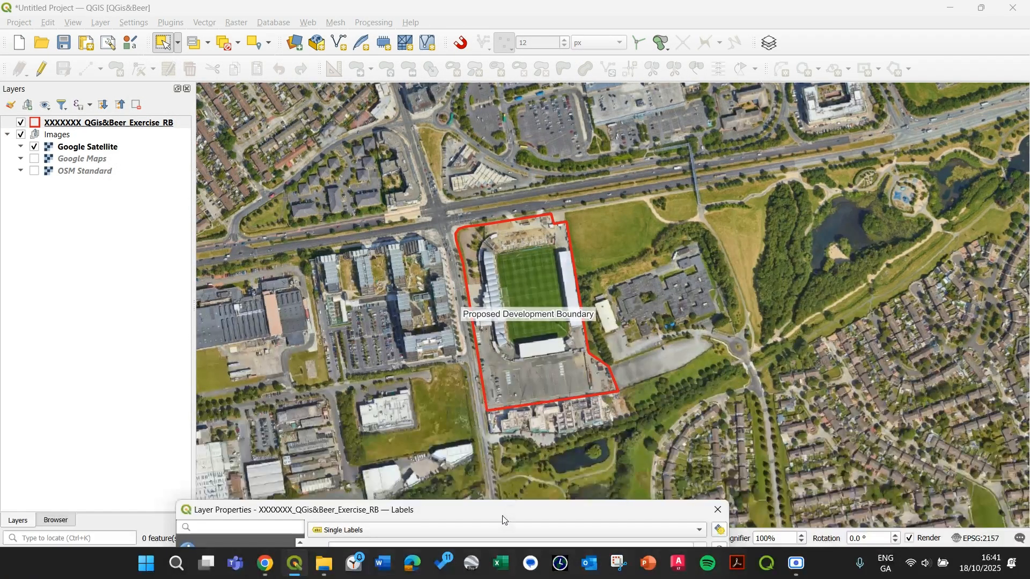
pyautogui.moveTo(502, 519); pyautogui.dragTo(444, 41)
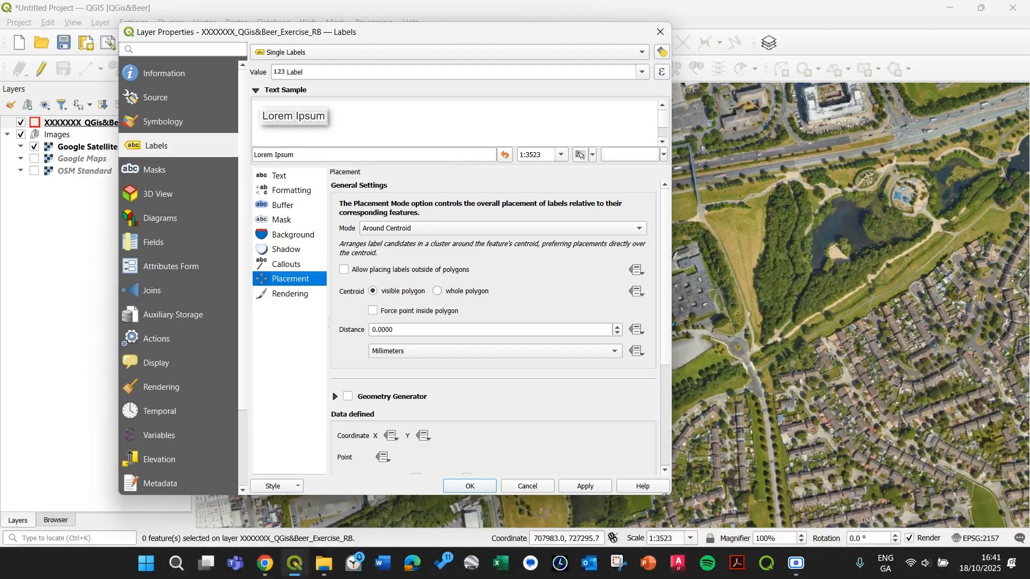
pyautogui.moveTo(668, 498); pyautogui.dragTo(696, 540)
pyautogui.click(435, 228)
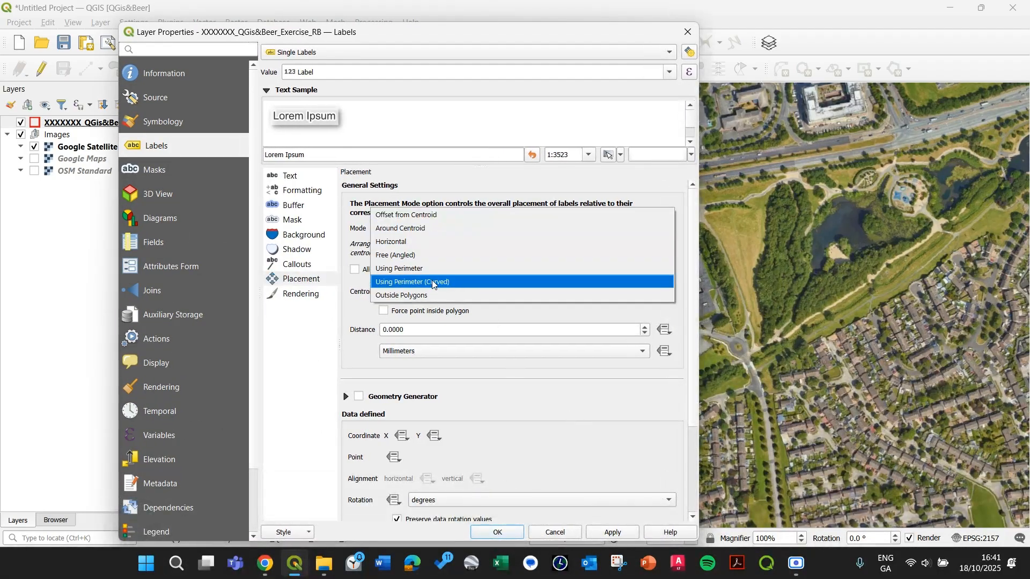
pyautogui.click(427, 294)
# Step: Set the distance between the boundary polygon and its outside label to 25 millimetres
pyautogui.moveTo(464, 33); pyautogui.dragTo(406, 11)
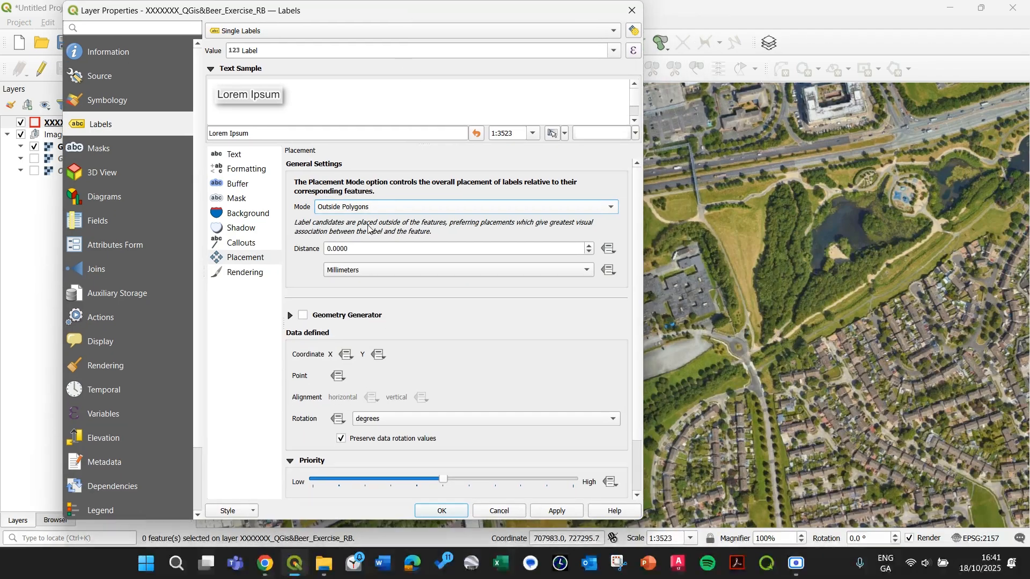
pyautogui.doubleClick(360, 254)
pyautogui.write('25')
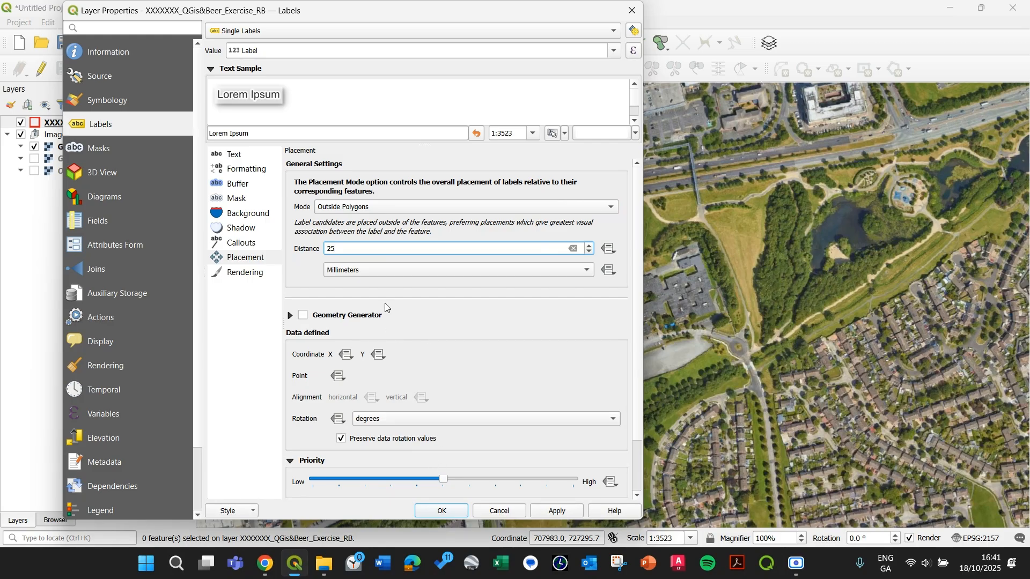
pyautogui.click(438, 326)
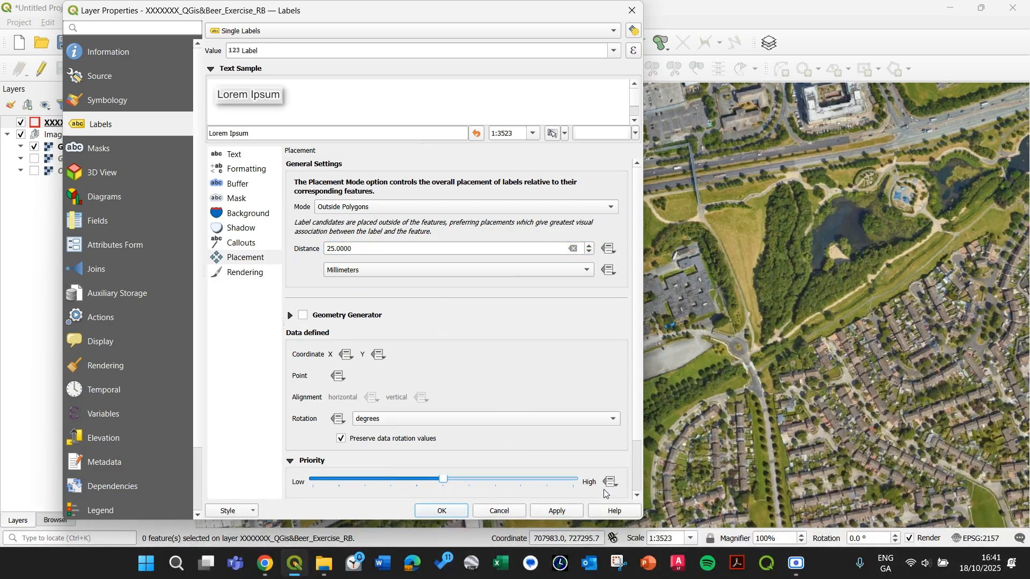
# Step: Raise the boundary labels' placement priority to the highest level and apply the placement settings
pyautogui.moveTo(467, 15); pyautogui.dragTo(462, 50)
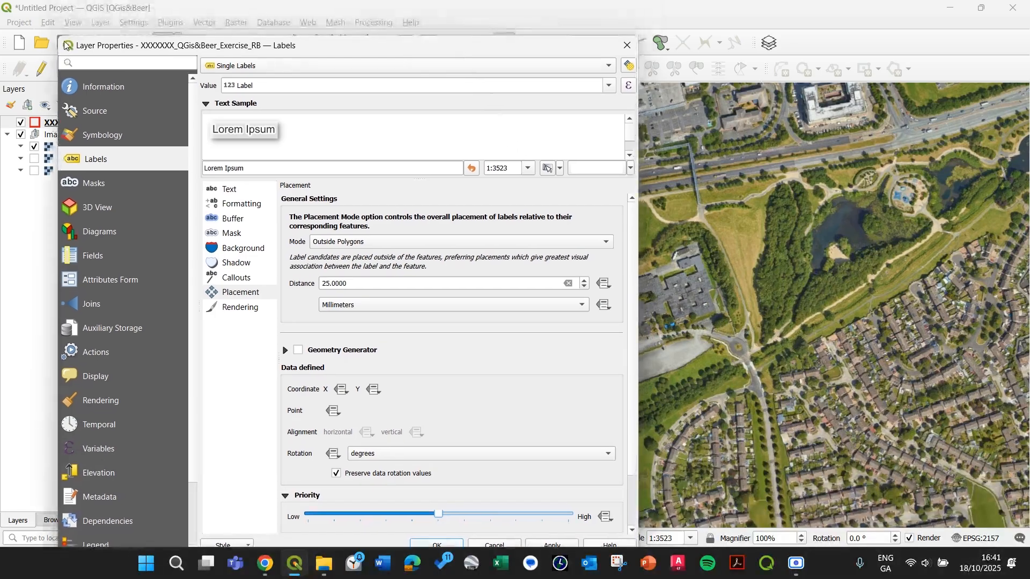
pyautogui.moveTo(65, 42); pyautogui.dragTo(89, 190)
pyautogui.moveTo(232, 194); pyautogui.dragTo(235, 71)
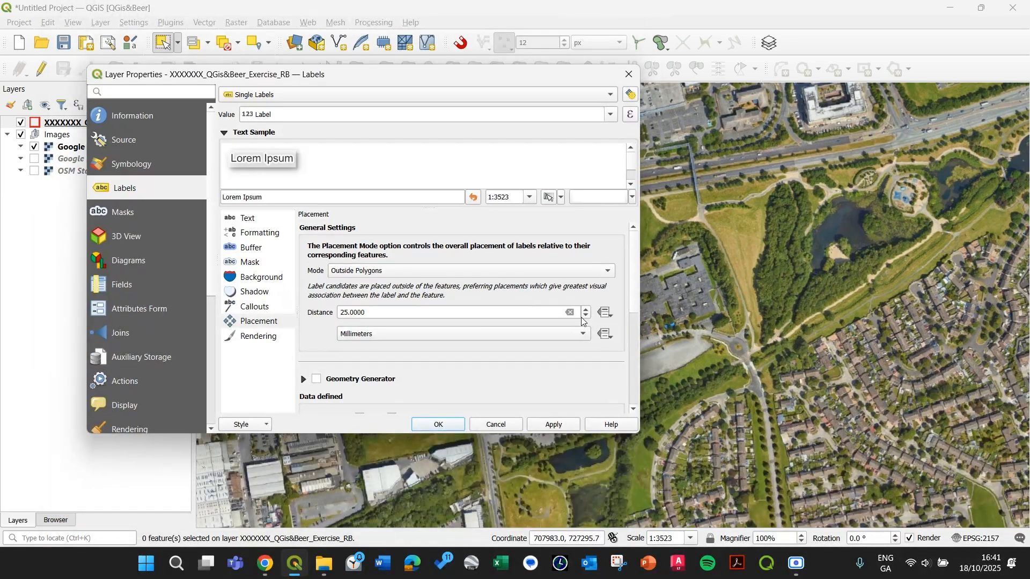
pyautogui.moveTo(636, 306); pyautogui.dragTo(633, 412)
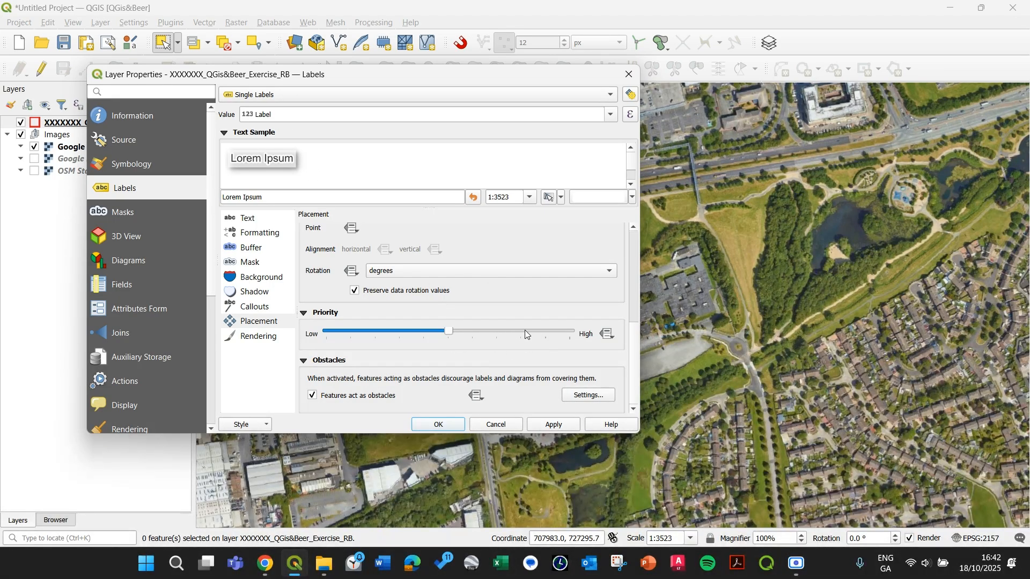
pyautogui.moveTo(450, 337); pyautogui.dragTo(593, 338)
pyautogui.click(570, 425)
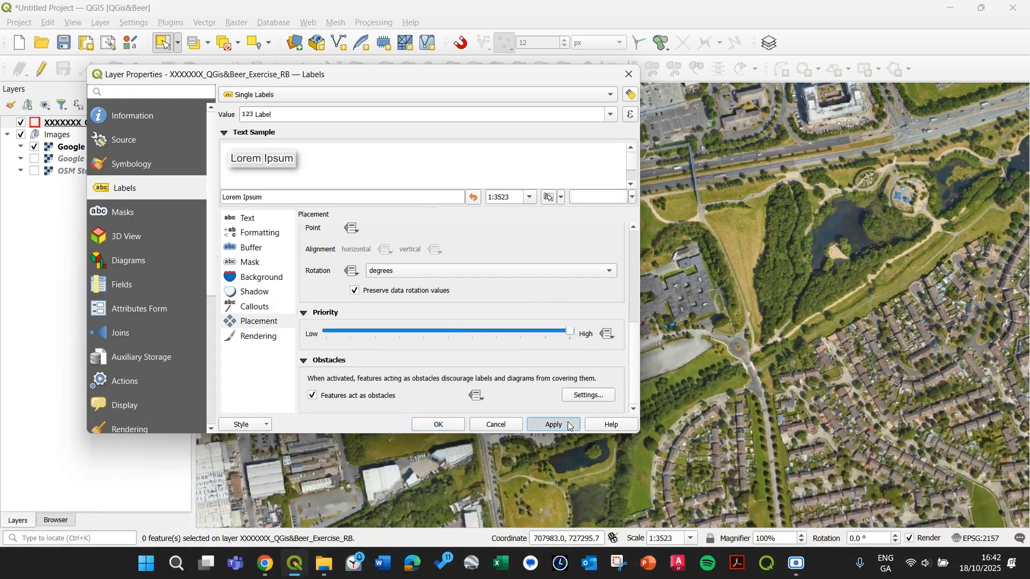
pyautogui.moveTo(487, 80); pyautogui.dragTo(526, 96)
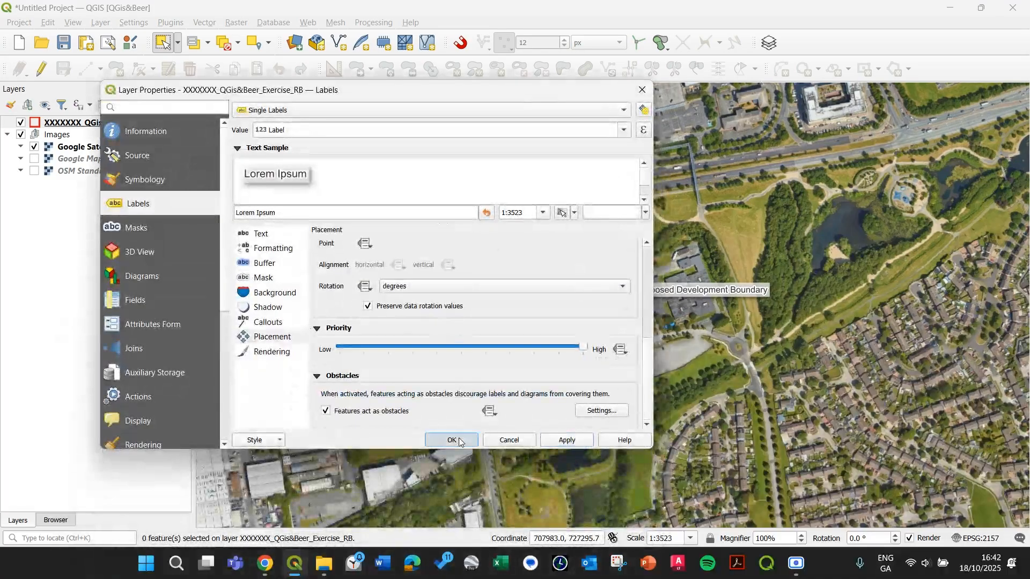